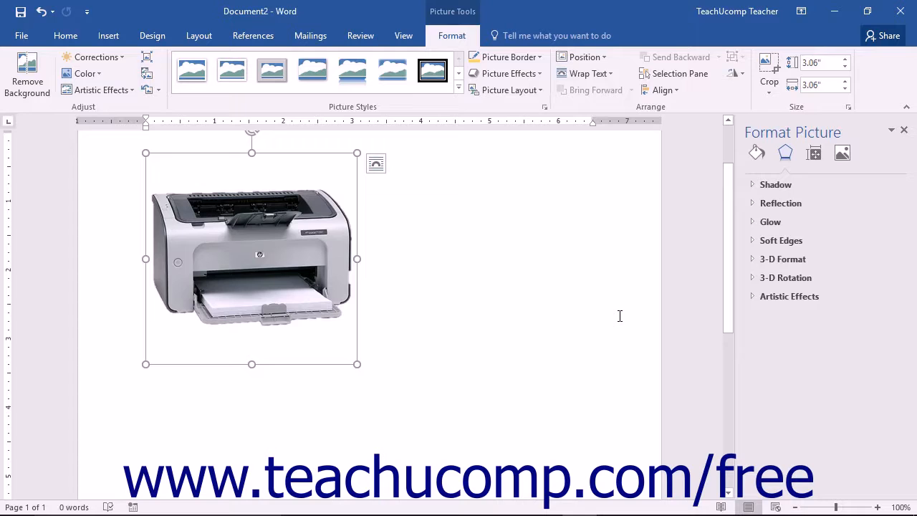
Step: Open the printer picture's fill settings and select No fill
{"action": "left_click", "coordinate": [758, 153]}
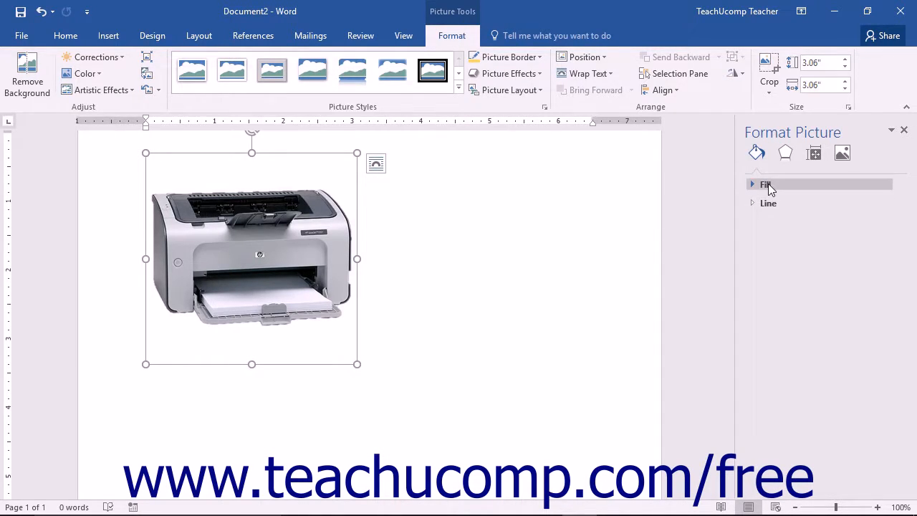
{"action": "left_click", "coordinate": [767, 184]}
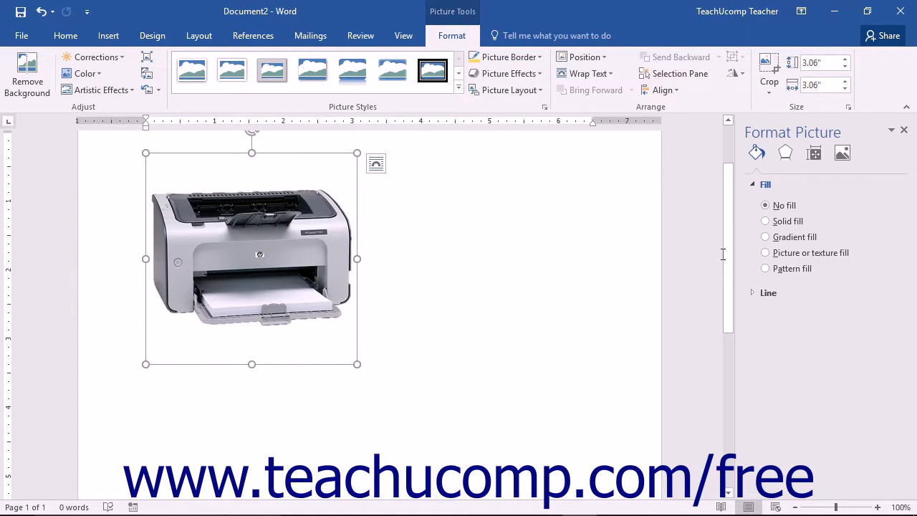
{"action": "left_click", "coordinate": [765, 205]}
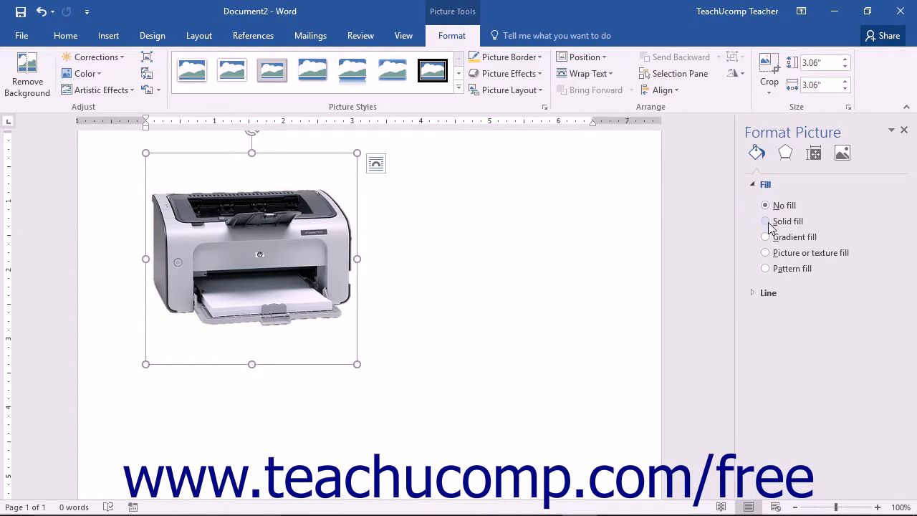
Step: Apply a solid dark blue-gray theme color fill to the picture with 56% transparency
{"action": "left_click", "coordinate": [765, 221]}
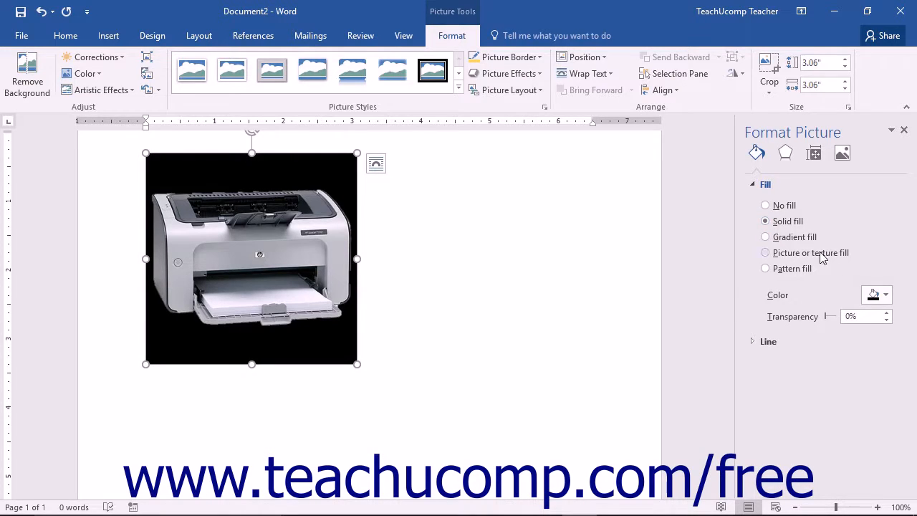
{"action": "left_click", "coordinate": [882, 293]}
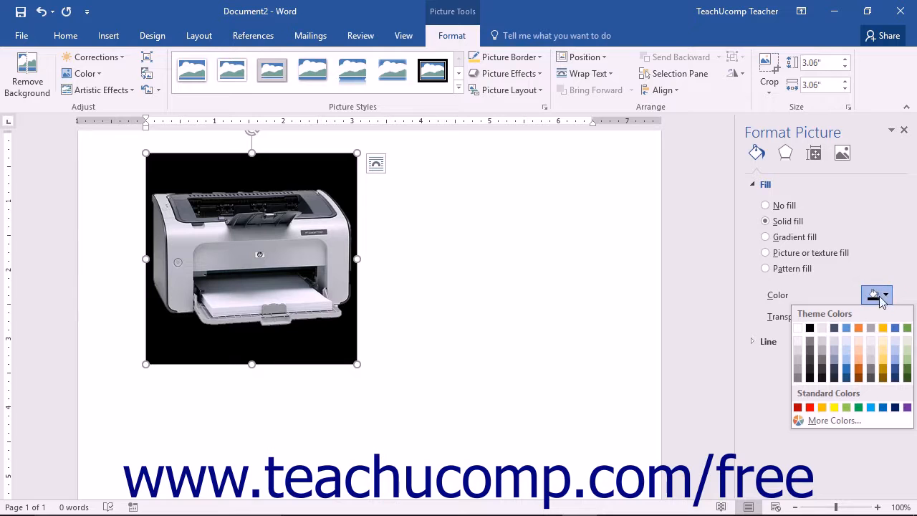
{"action": "left_click", "coordinate": [833, 328]}
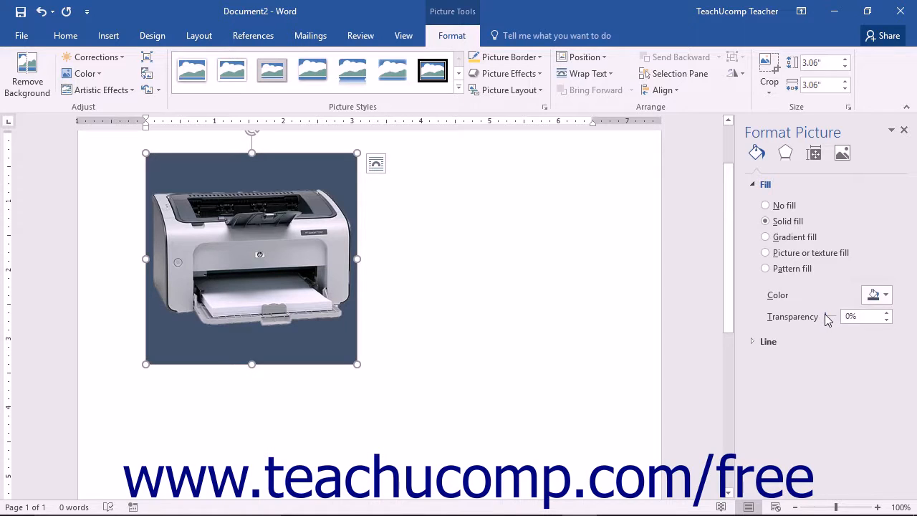
{"action": "left_click_drag", "start_coordinate": [826, 317], "coordinate": [831, 318]}
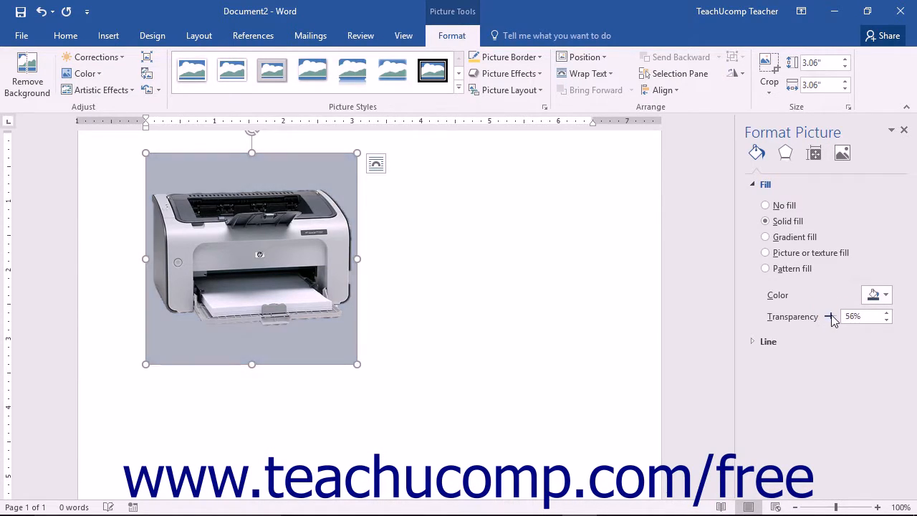
Step: Switch the picture to a gradient fill using the blue preset gradient in the third row, fifth column
{"action": "left_click", "coordinate": [798, 244]}
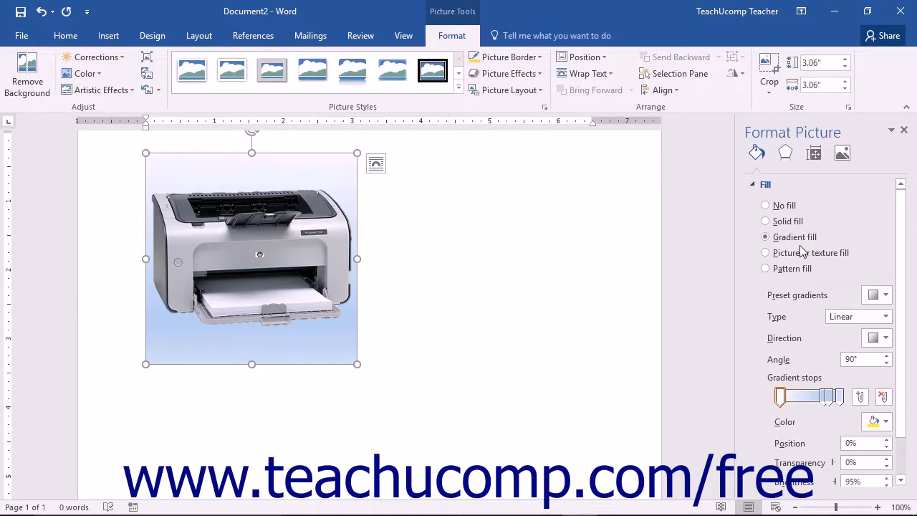
{"action": "left_click", "coordinate": [875, 296]}
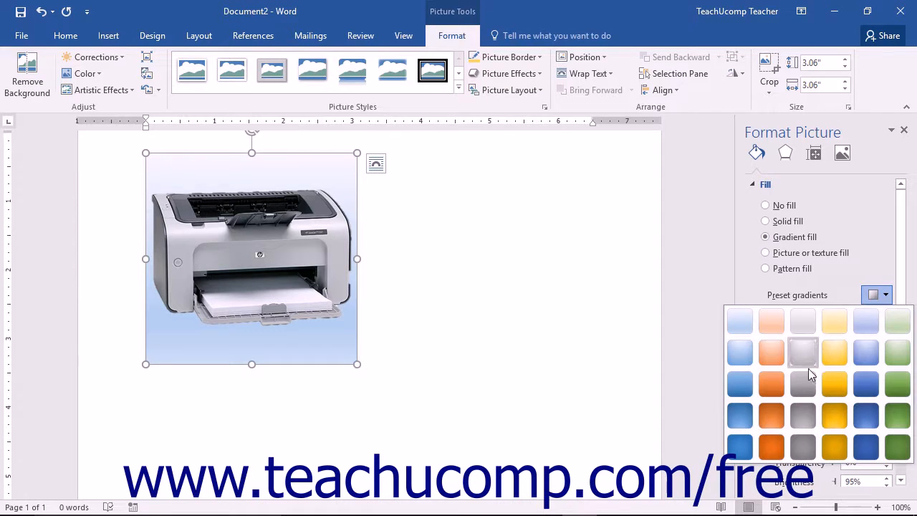
{"action": "left_click", "coordinate": [865, 384]}
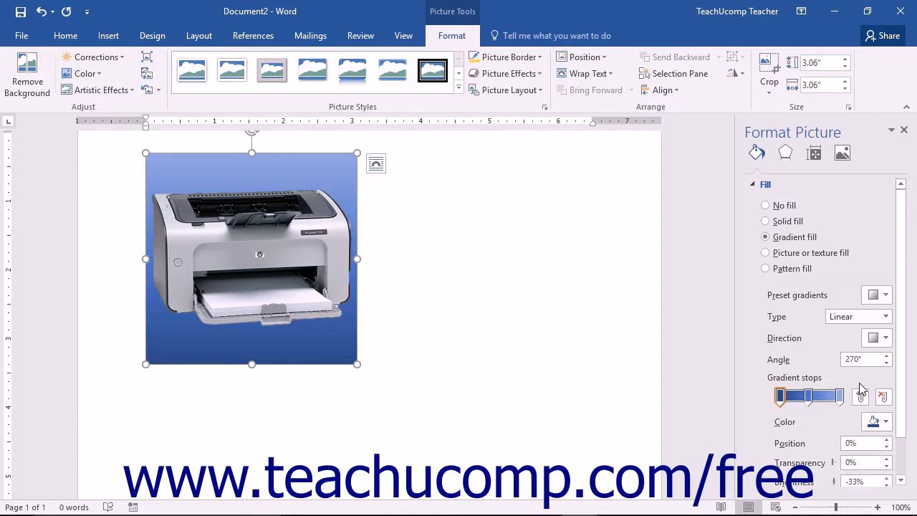
Step: Examine the gradient's type, direction and angle options, keeping the Linear type
{"action": "left_click", "coordinate": [872, 320]}
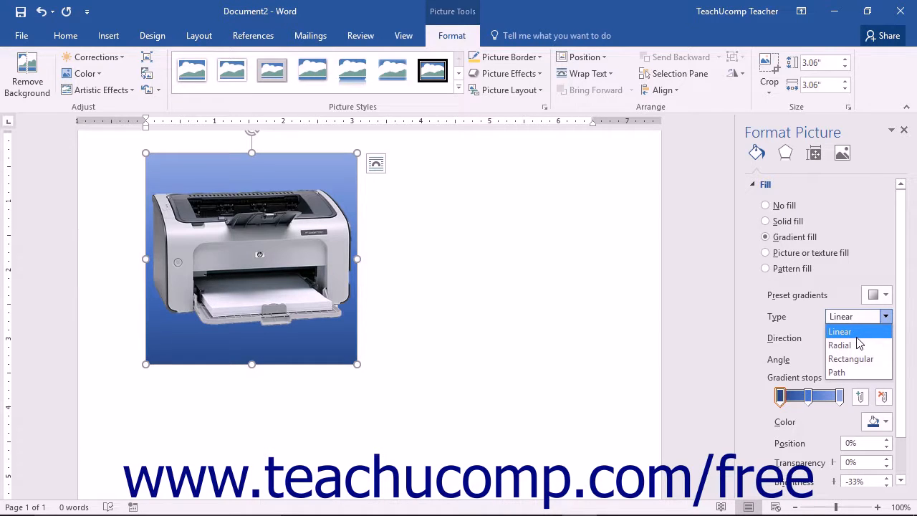
{"action": "left_click", "coordinate": [857, 336]}
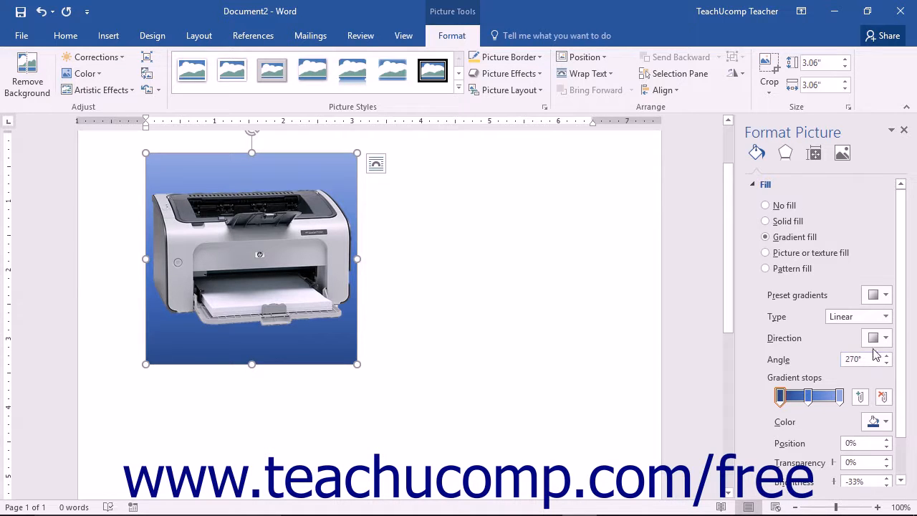
{"action": "left_click", "coordinate": [877, 342]}
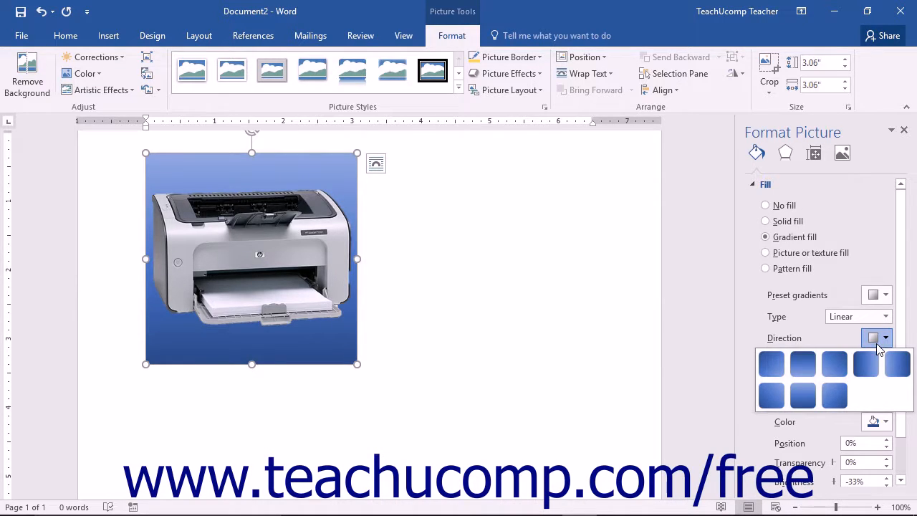
{"action": "left_click", "coordinate": [878, 345]}
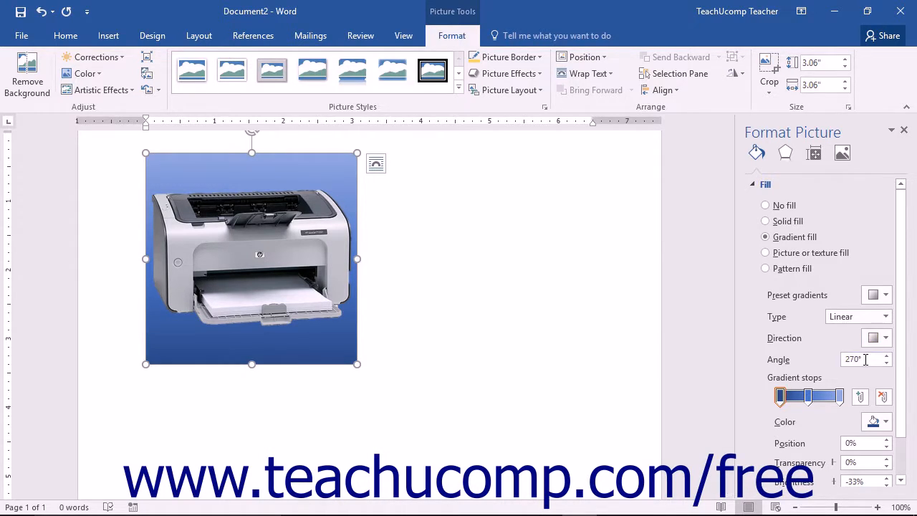
{"action": "left_click", "coordinate": [866, 359]}
Step: Move the last gradient stop to 85% and back to 100%
{"action": "left_click", "coordinate": [840, 396]}
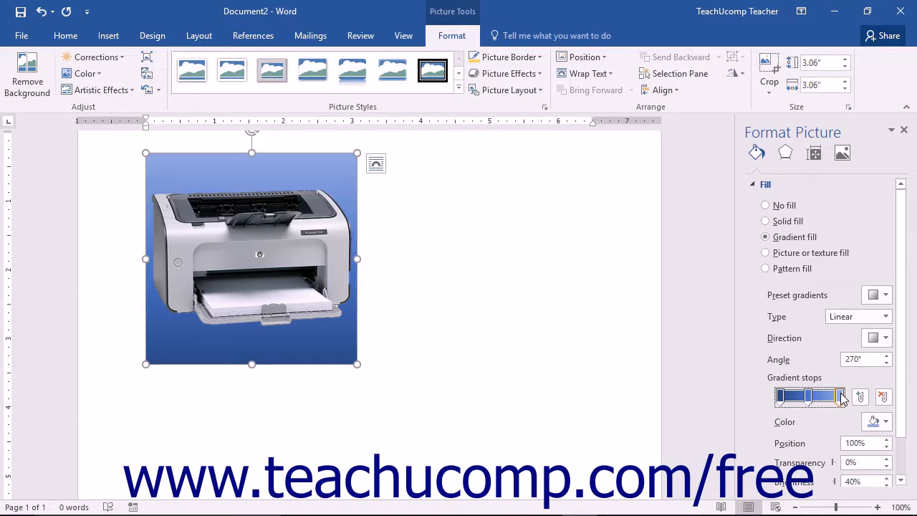
{"action": "left_click_drag", "start_coordinate": [841, 399], "coordinate": [833, 398]}
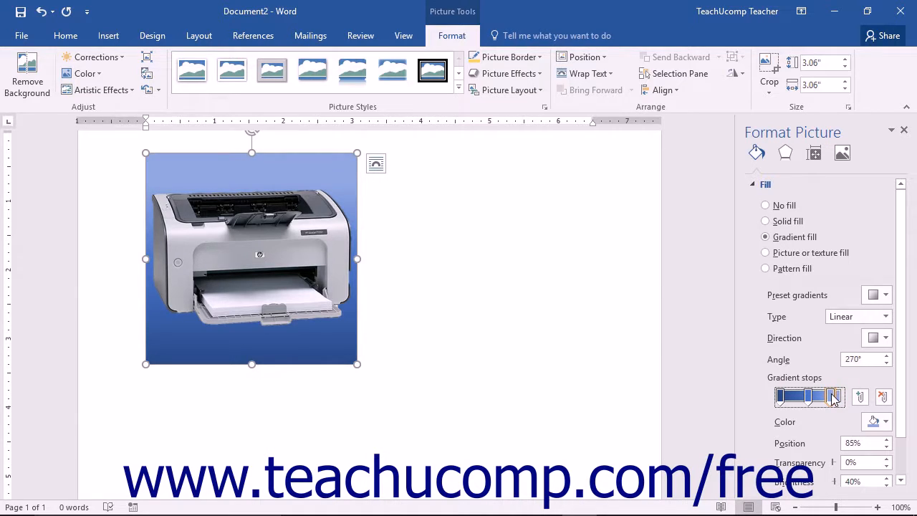
{"action": "left_click_drag", "start_coordinate": [833, 398], "coordinate": [840, 398]}
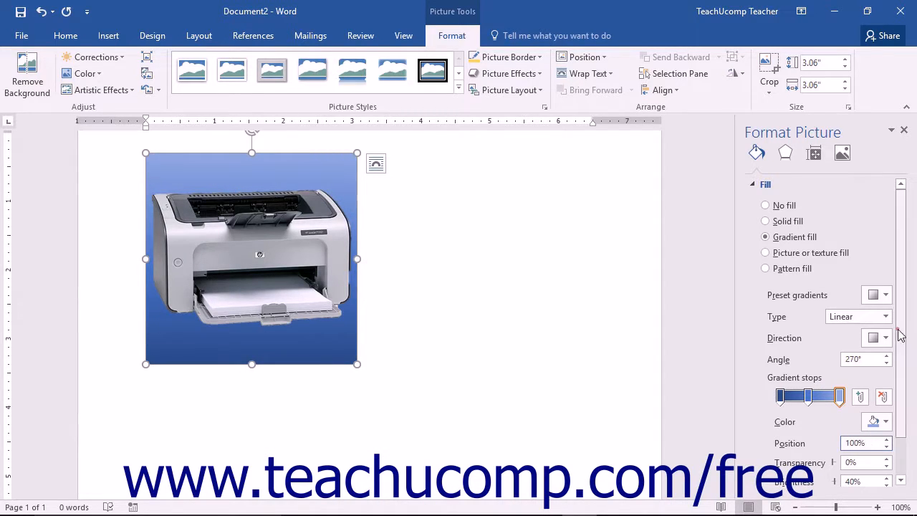
Step: Color the last gradient stop white and set its brightness to -16%
{"action": "left_click_drag", "start_coordinate": [898, 329], "coordinate": [892, 431]}
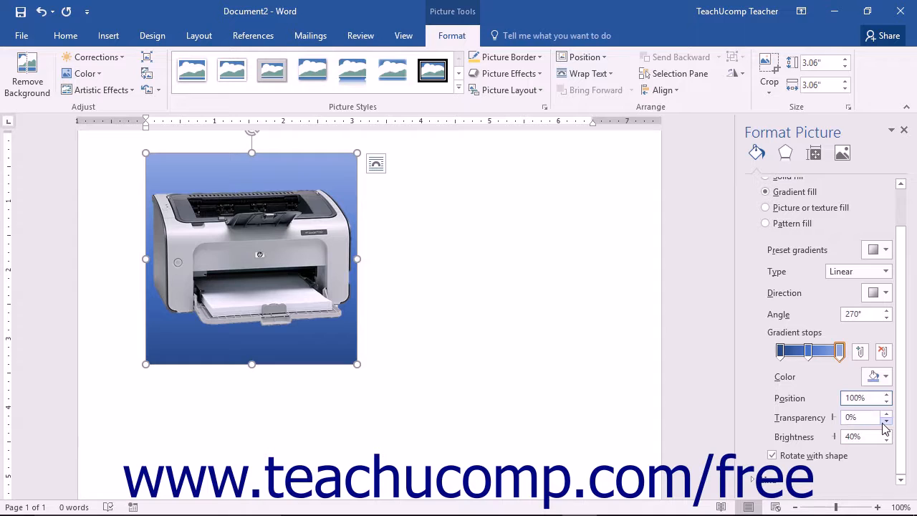
{"action": "left_click", "coordinate": [887, 376]}
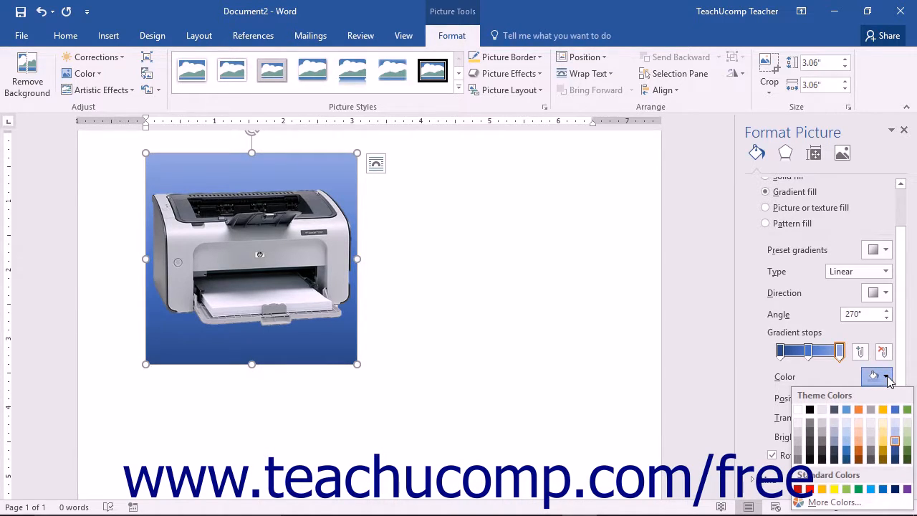
{"action": "left_click", "coordinate": [798, 410]}
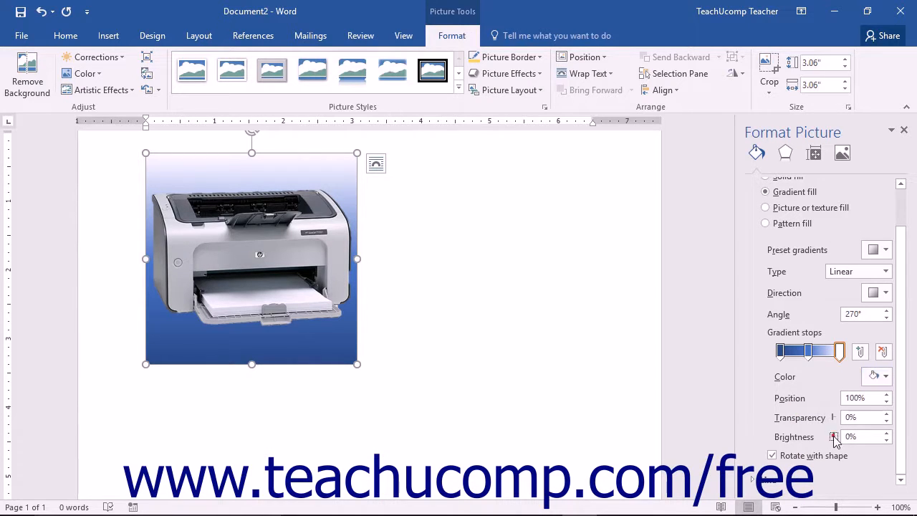
{"action": "left_click_drag", "start_coordinate": [833, 437], "coordinate": [829, 437]}
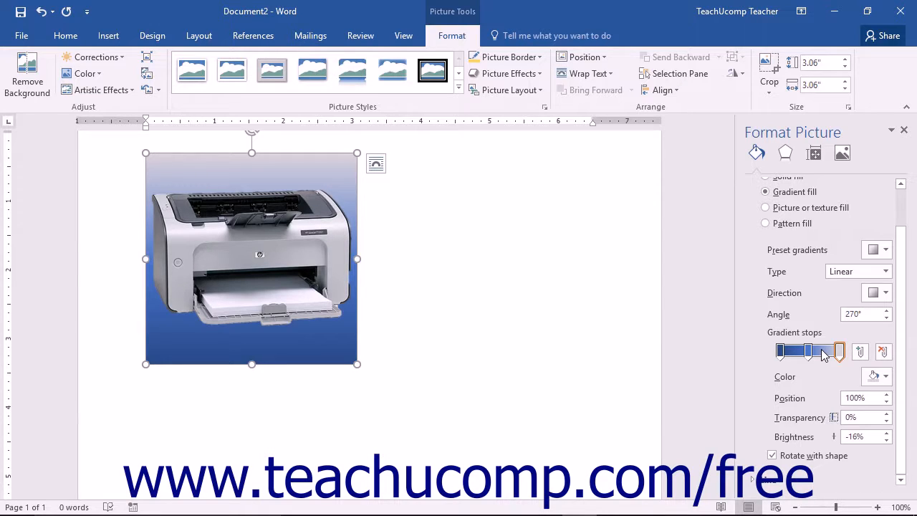
Step: Add a gradient stop at 73% and remove it, and toggle Rotate with shape off and on again
{"action": "left_click", "coordinate": [859, 353]}
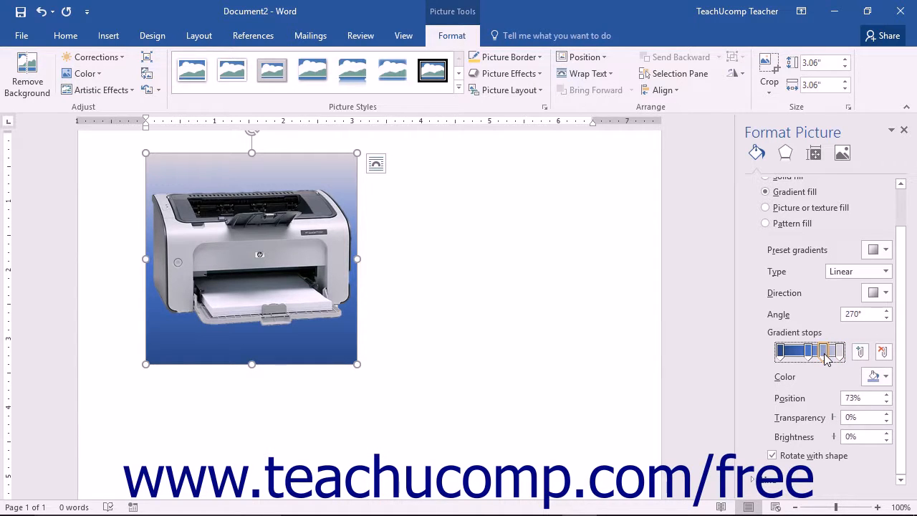
{"action": "left_click", "coordinate": [881, 352]}
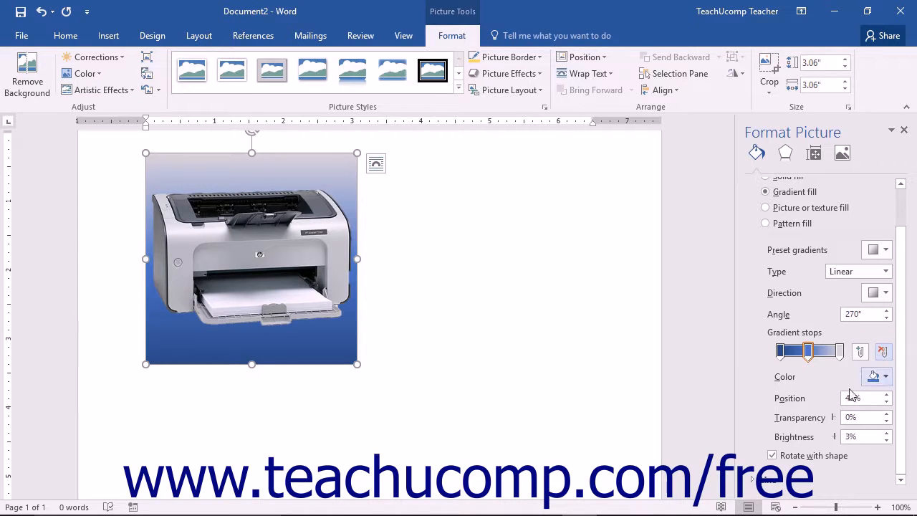
{"action": "left_click", "coordinate": [804, 458]}
{"action": "left_click", "coordinate": [804, 457]}
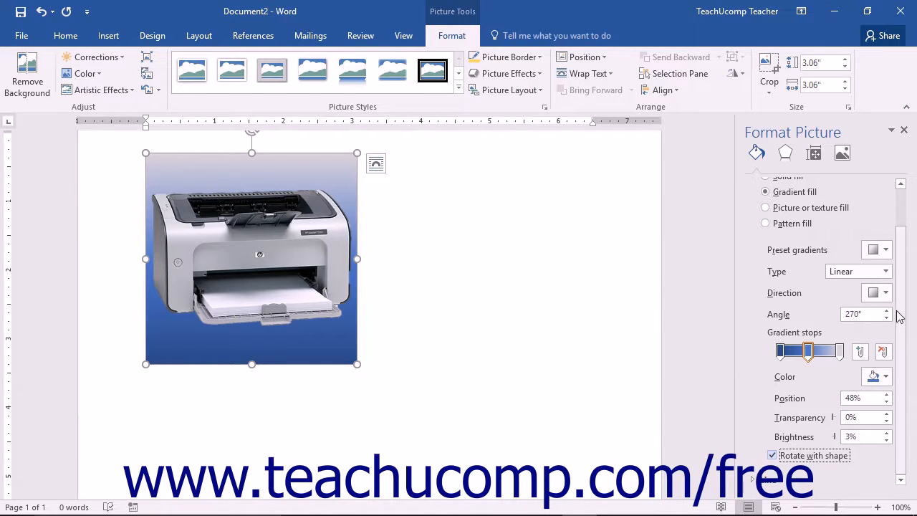
Step: Change the fill to Picture or texture fill and apply the white marble texture
{"action": "scroll", "coordinate": [900, 315], "scroll_direction": "up", "scroll_amount": 2}
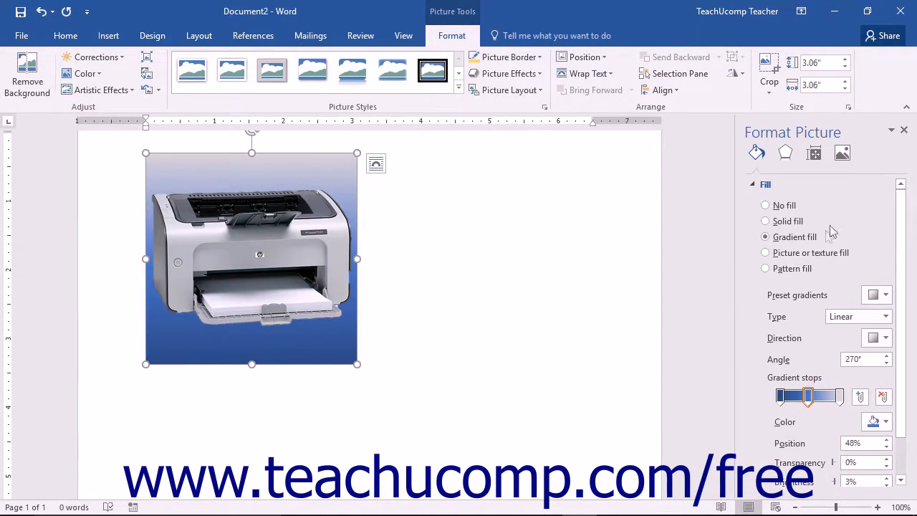
{"action": "left_click", "coordinate": [820, 258]}
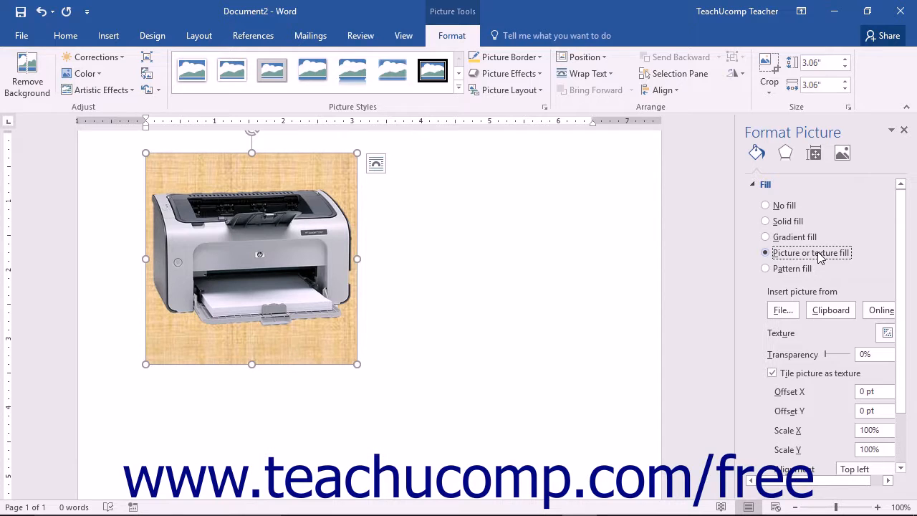
{"action": "left_click", "coordinate": [887, 334]}
{"action": "left_click", "coordinate": [843, 170]}
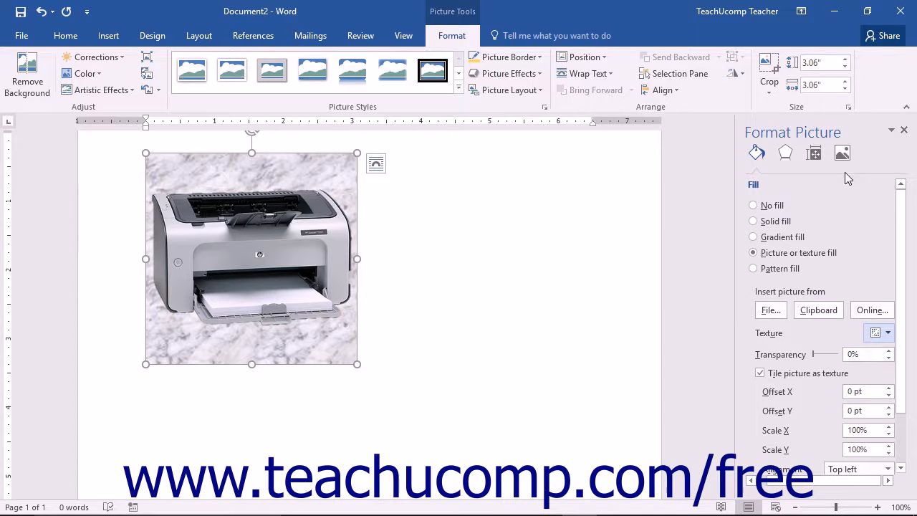
Step: Insert the image file ballons-colorful-birthday-frame from the Pictures folder as the picture's fill
{"action": "left_click", "coordinate": [779, 310]}
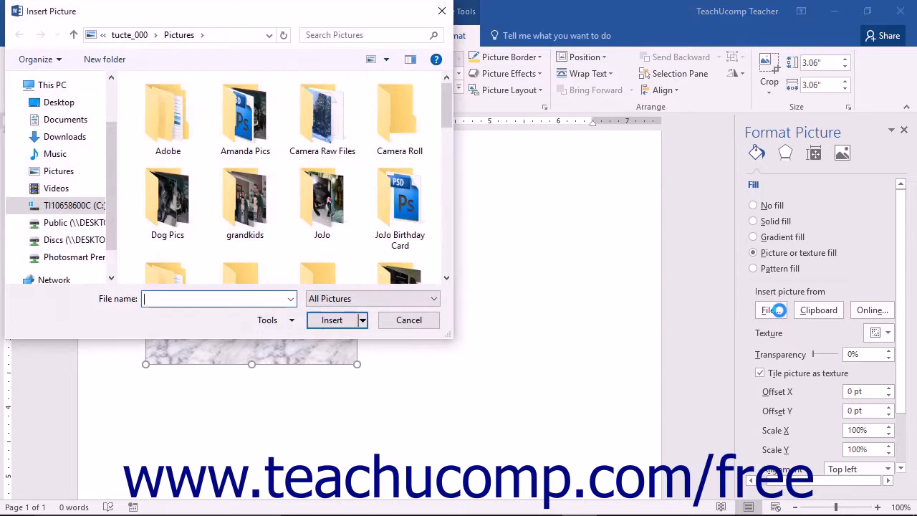
{"action": "left_click_drag", "start_coordinate": [444, 115], "coordinate": [448, 179]}
{"action": "left_click", "coordinate": [175, 140]}
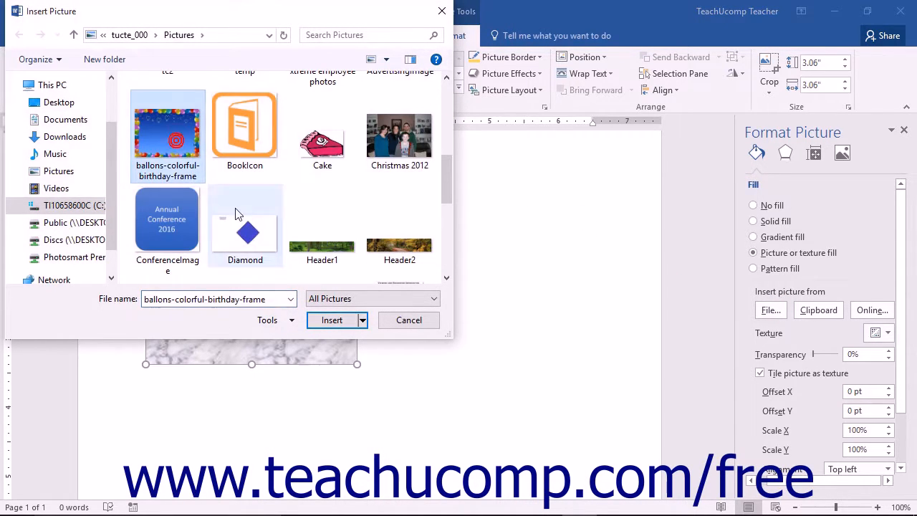
{"action": "left_click", "coordinate": [326, 320]}
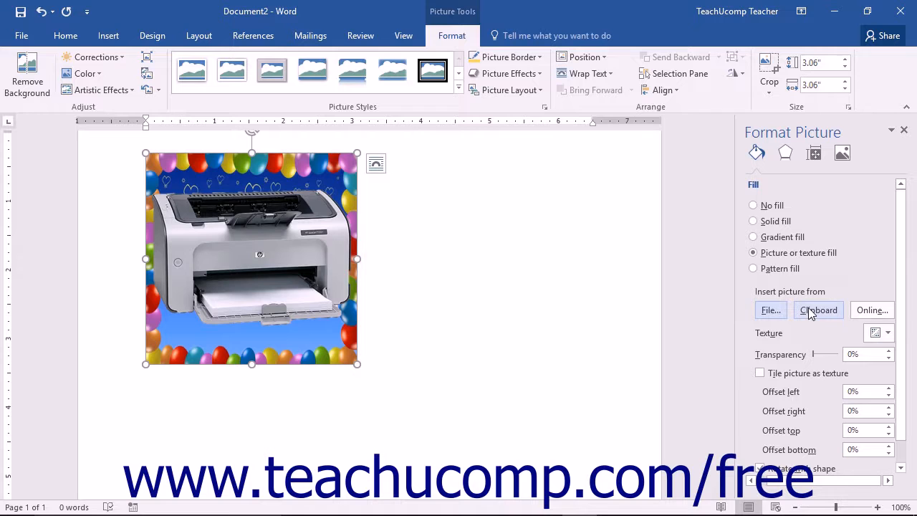
Step: View the online sources available for a fill picture and close the dialog
{"action": "left_click", "coordinate": [884, 317]}
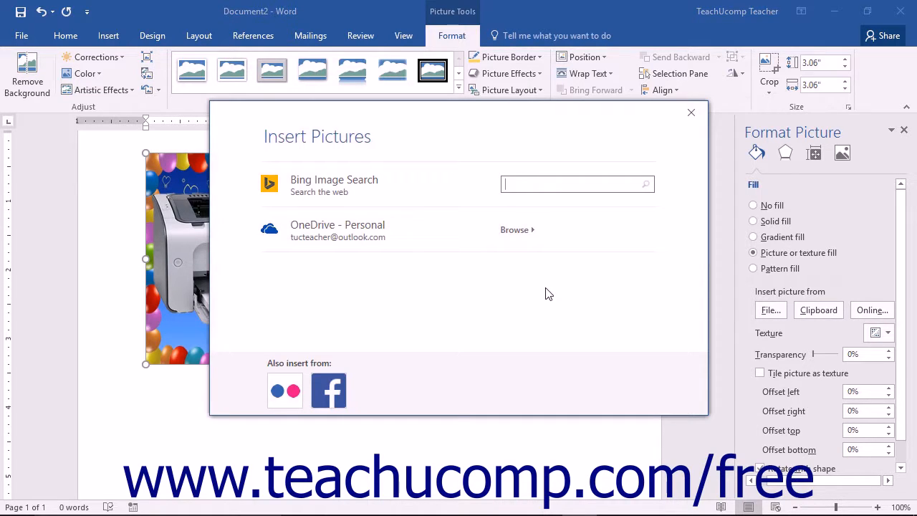
{"action": "left_click", "coordinate": [692, 113]}
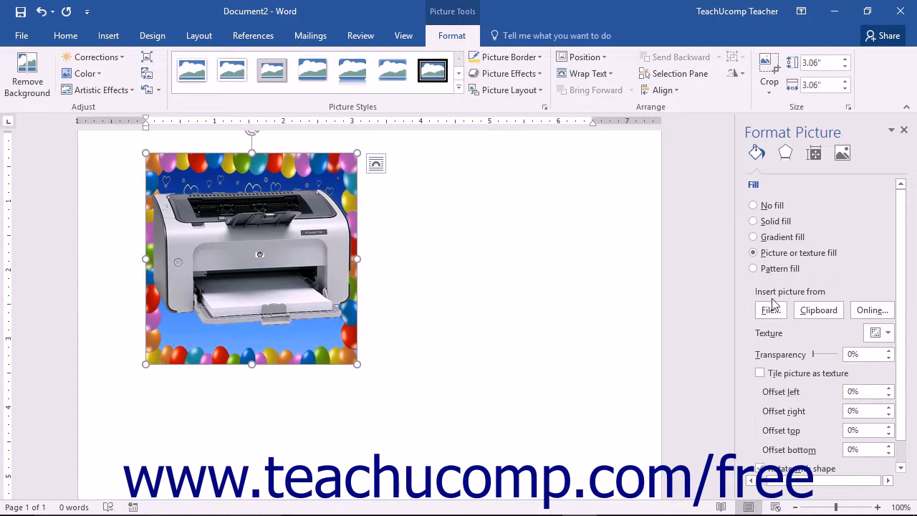
Step: Set the picture fill's transparency to 18% and tile the picture as texture
{"action": "left_click_drag", "start_coordinate": [814, 356], "coordinate": [820, 360]}
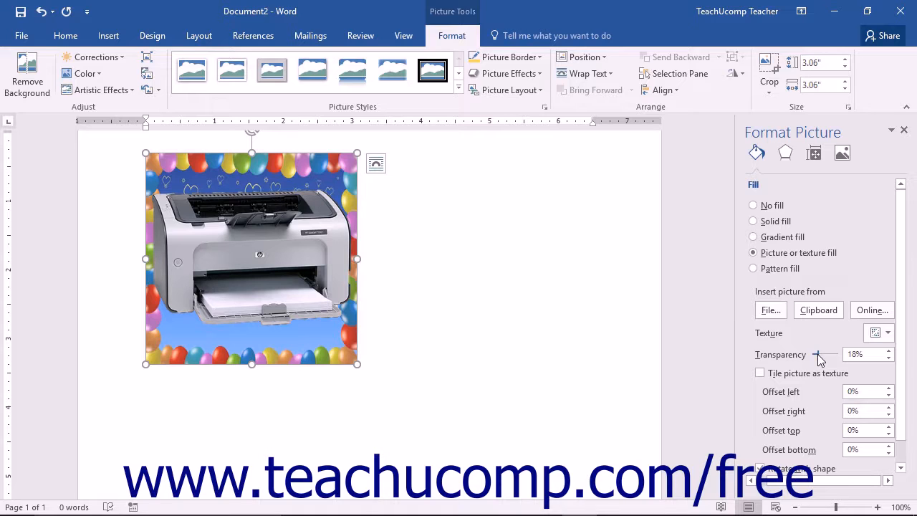
{"action": "left_click", "coordinate": [805, 375]}
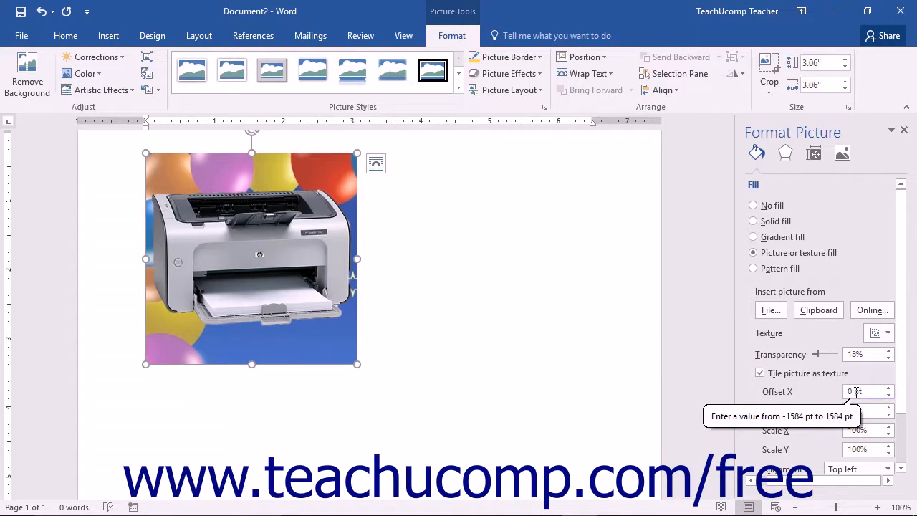
{"action": "left_click", "coordinate": [870, 430]}
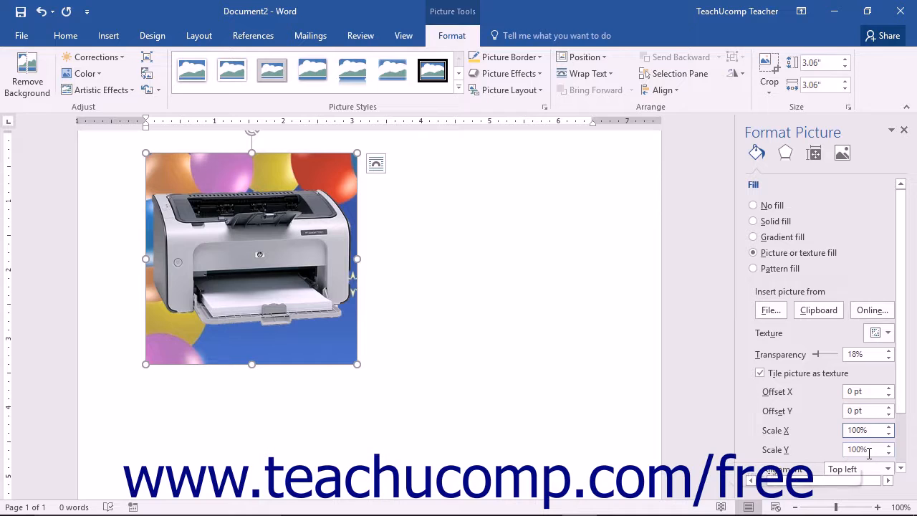
Step: Set both the Scale X and Scale Y of the tiled fill picture to 10%
{"action": "left_click", "coordinate": [869, 449]}
{"action": "left_click", "coordinate": [863, 430]}
{"action": "key", "text": "BackSpace"}
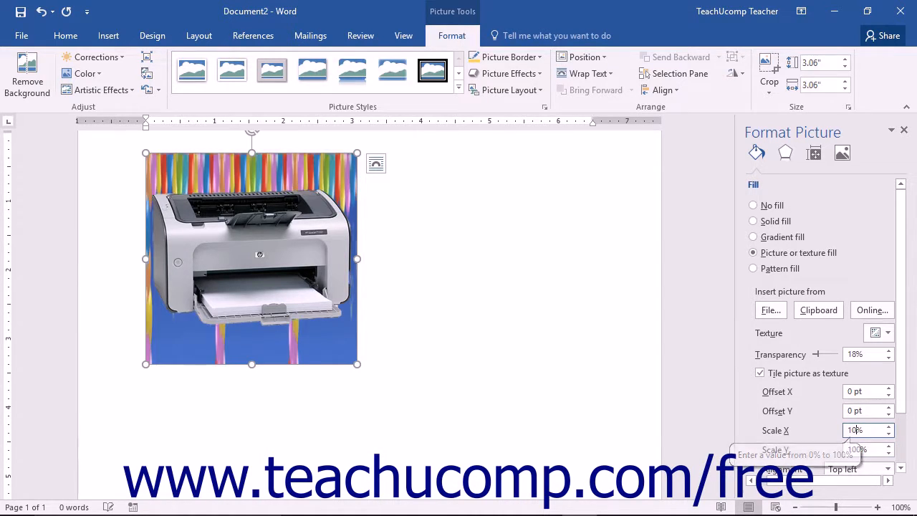
{"action": "left_click", "coordinate": [857, 449]}
{"action": "key", "text": "BackSpace"}
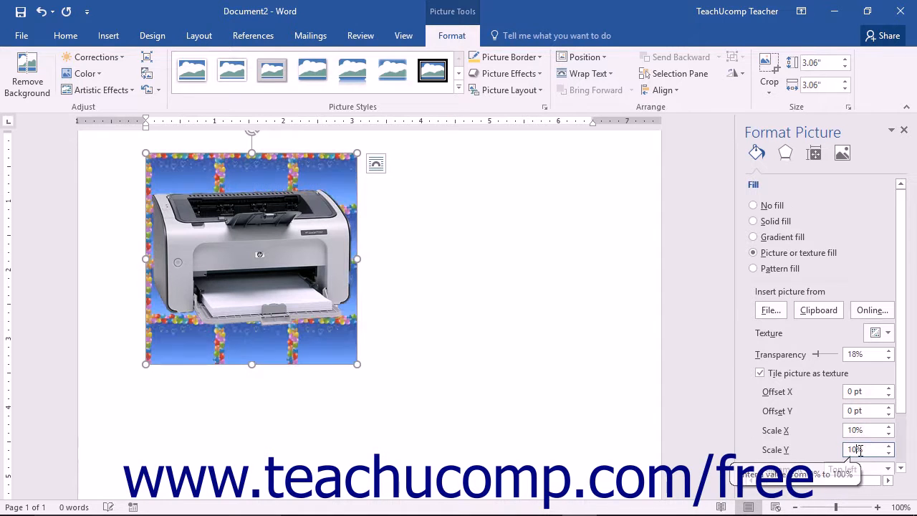
{"action": "left_click", "coordinate": [867, 430]}
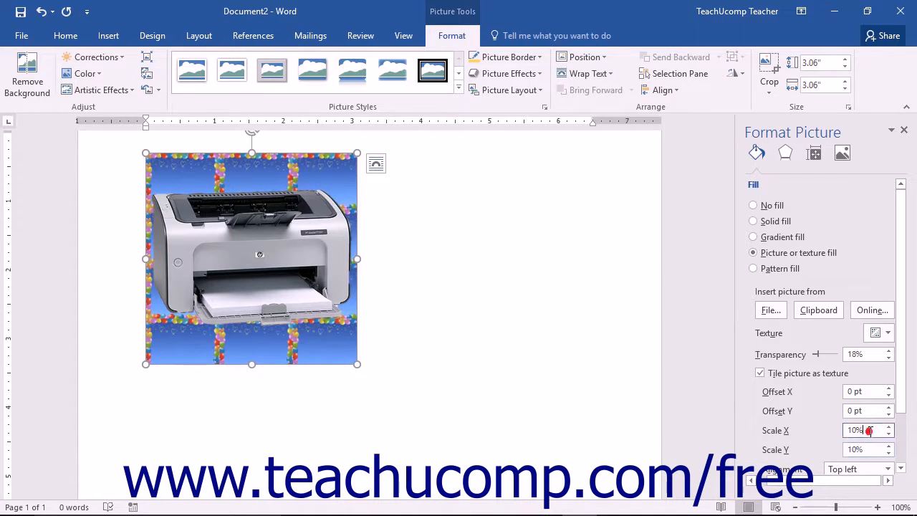
Step: Set the tiled texture's alignment to Center and choose Horizontal as its mirror type
{"action": "left_click", "coordinate": [889, 469]}
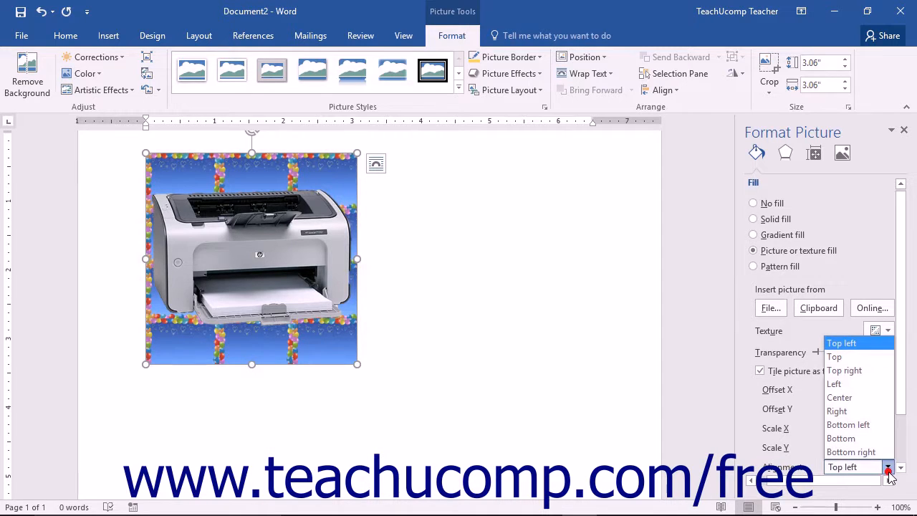
{"action": "left_click", "coordinate": [856, 397]}
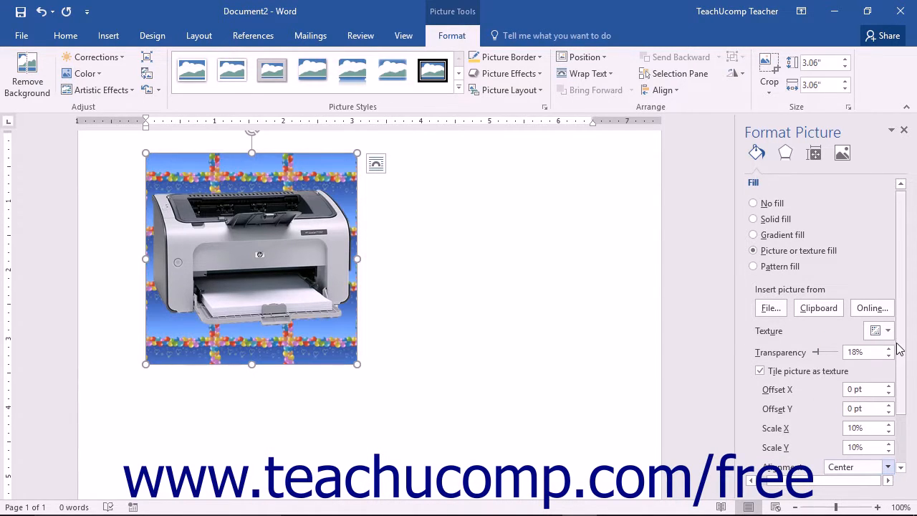
{"action": "scroll", "coordinate": [896, 291], "scroll_direction": "down", "scroll_amount": 3}
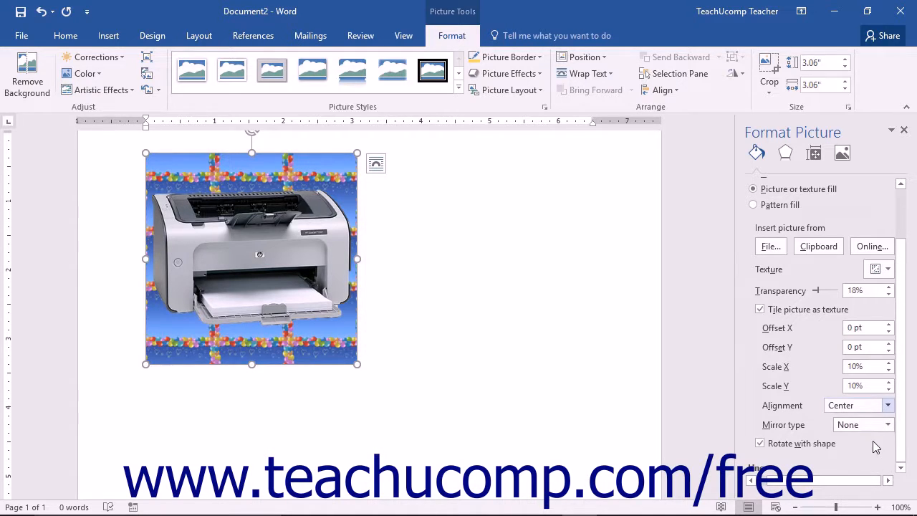
{"action": "left_click", "coordinate": [886, 424]}
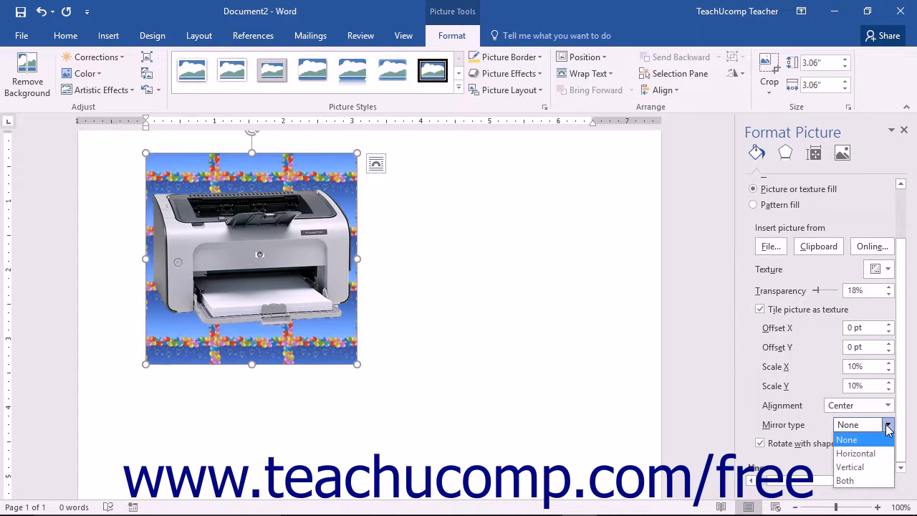
{"action": "left_click", "coordinate": [877, 452]}
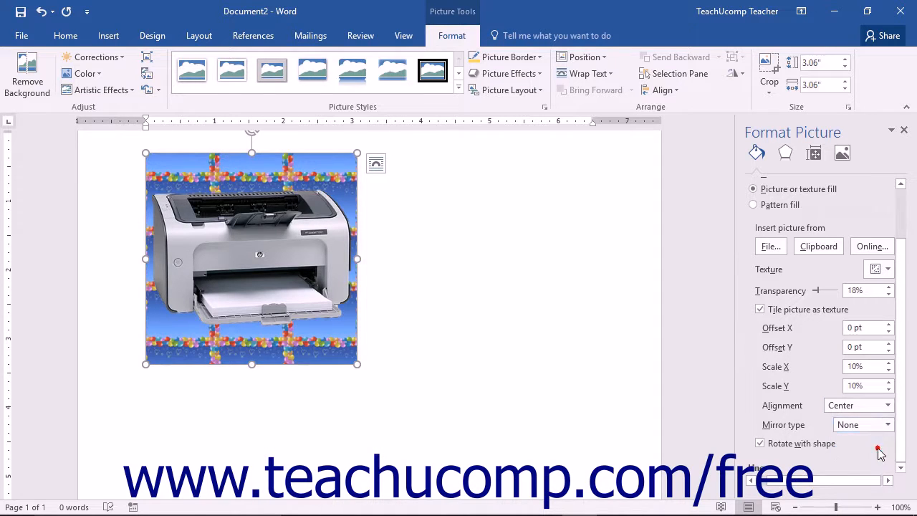
Step: Turn off tiling the picture as texture and toggle the Rotate with shape setting
{"action": "left_click", "coordinate": [767, 315]}
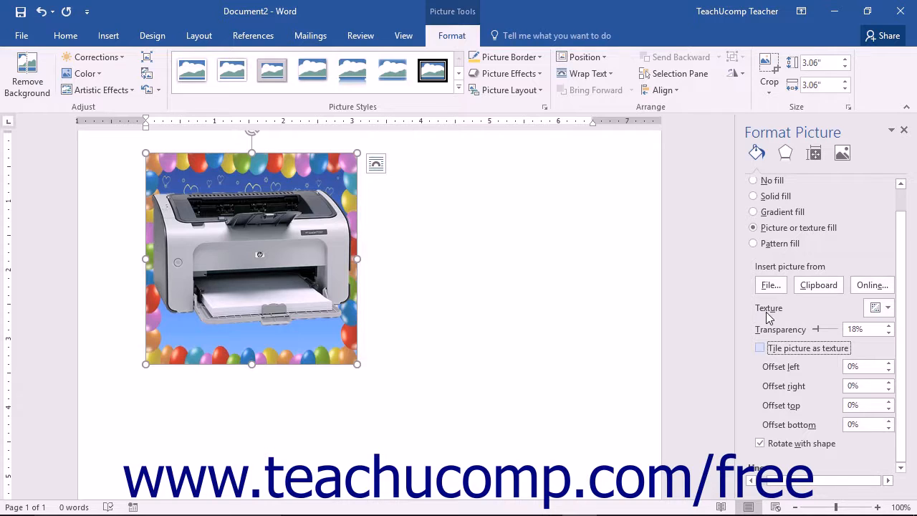
{"action": "left_click", "coordinate": [820, 366]}
{"action": "left_click", "coordinate": [824, 441]}
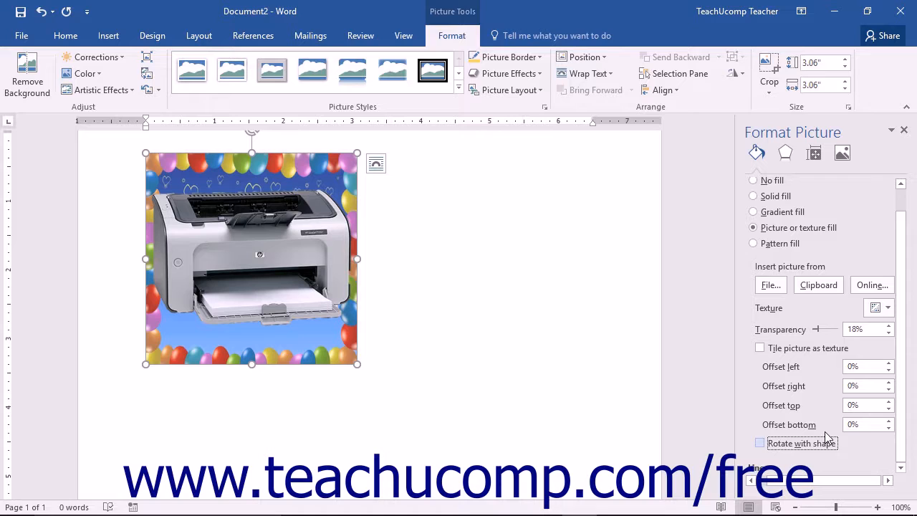
{"action": "left_click", "coordinate": [806, 446]}
{"action": "left_click", "coordinate": [805, 446]}
Step: Change the picture's fill to Pattern fill and apply the fourth pattern in the second row
{"action": "left_click", "coordinate": [777, 245]}
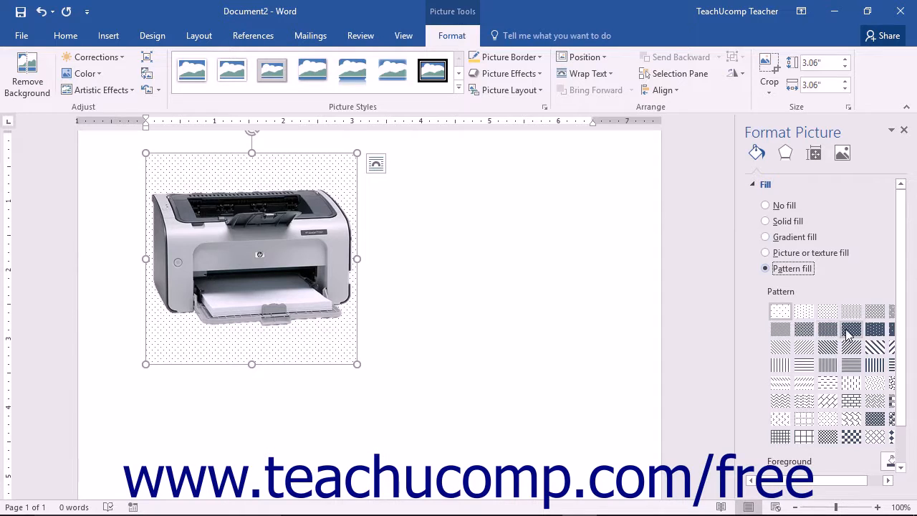
{"action": "left_click", "coordinate": [848, 331]}
{"action": "left_click_drag", "start_coordinate": [868, 480], "coordinate": [884, 481]}
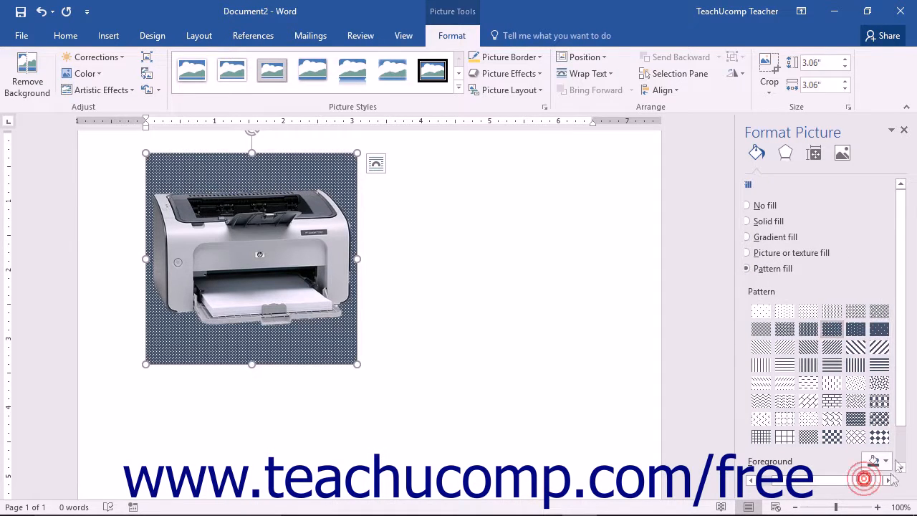
Step: Set the pattern's foreground to the darkest blue theme shade and its background to dark gray
{"action": "left_click_drag", "start_coordinate": [902, 398], "coordinate": [899, 436]}
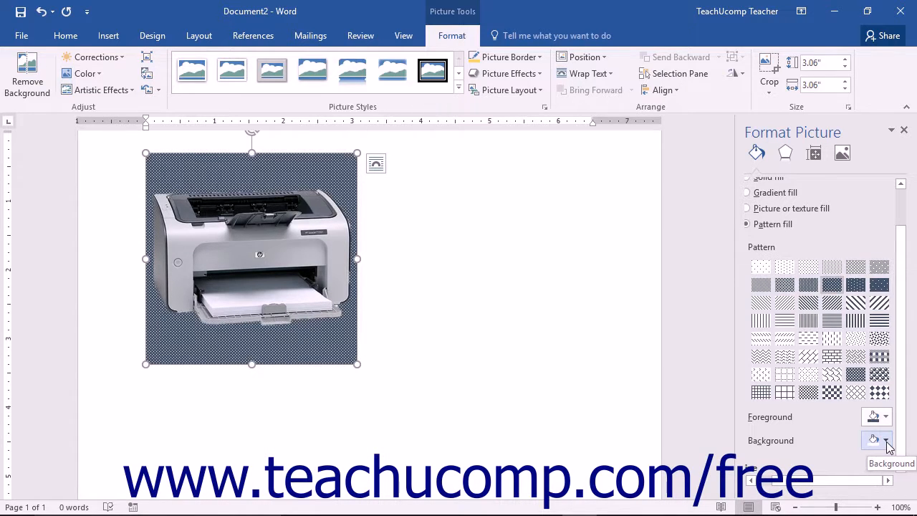
{"action": "left_click", "coordinate": [886, 417]}
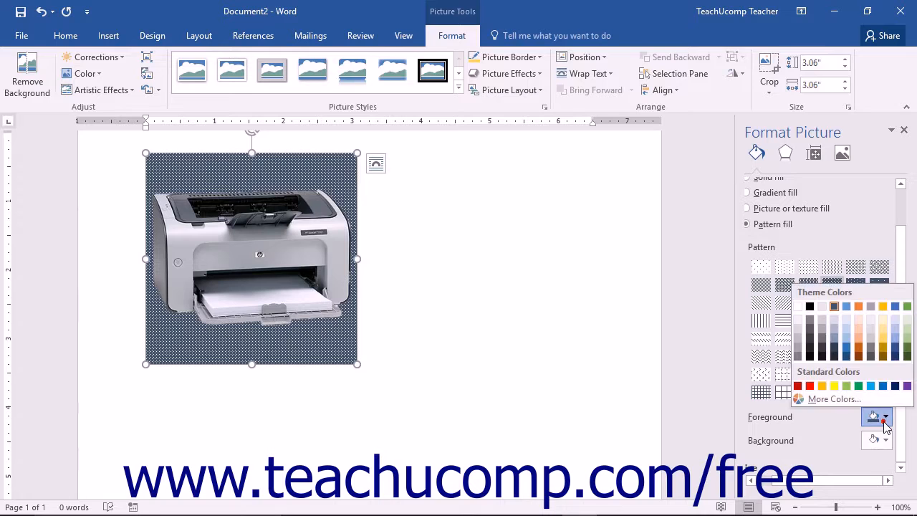
{"action": "left_click", "coordinate": [893, 357]}
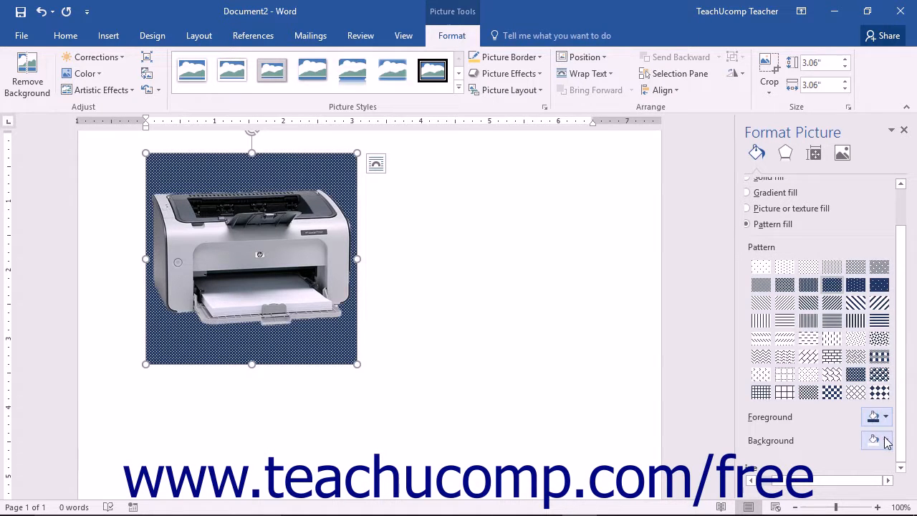
{"action": "left_click", "coordinate": [885, 439]}
{"action": "left_click", "coordinate": [796, 378]}
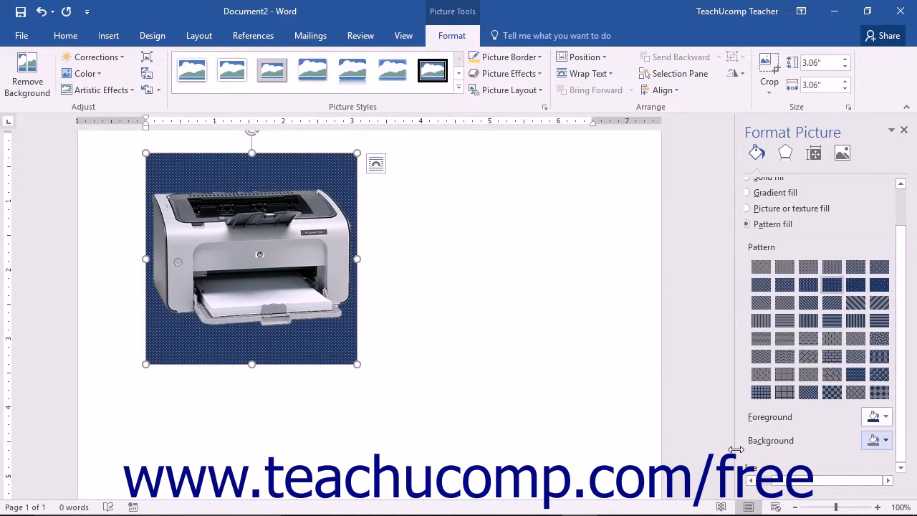
Step: Widen the Format Picture pane and give the picture a solid line border
{"action": "left_click_drag", "start_coordinate": [736, 449], "coordinate": [706, 449]}
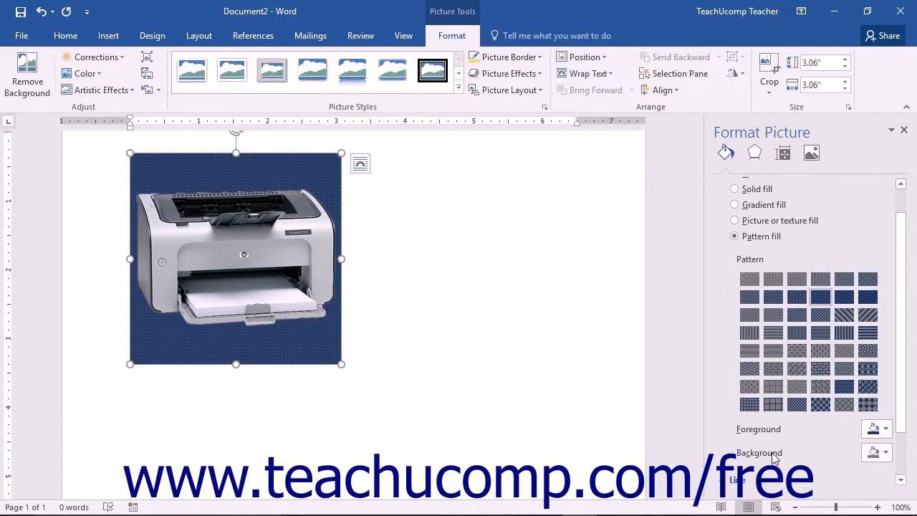
{"action": "scroll", "coordinate": [773, 459], "scroll_direction": "down", "scroll_amount": 2}
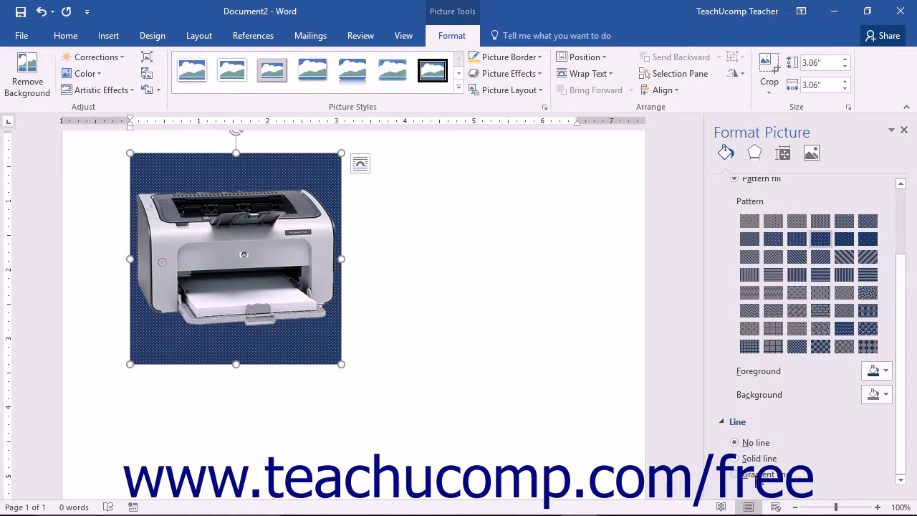
{"action": "left_click", "coordinate": [757, 443]}
{"action": "left_click", "coordinate": [759, 461]}
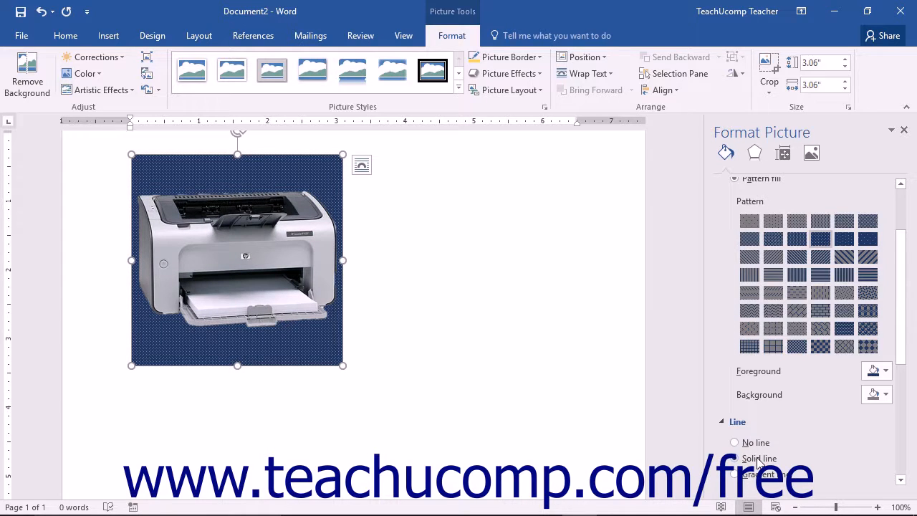
Step: Set the border line to a custom light purple, RGB 191, 165, 243, with 6% transparency
{"action": "left_click_drag", "start_coordinate": [901, 350], "coordinate": [904, 474]}
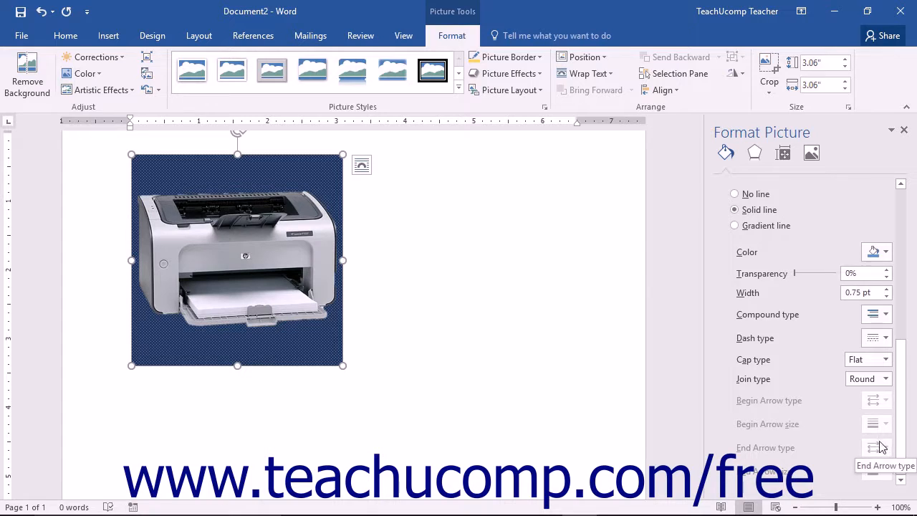
{"action": "left_click", "coordinate": [876, 254]}
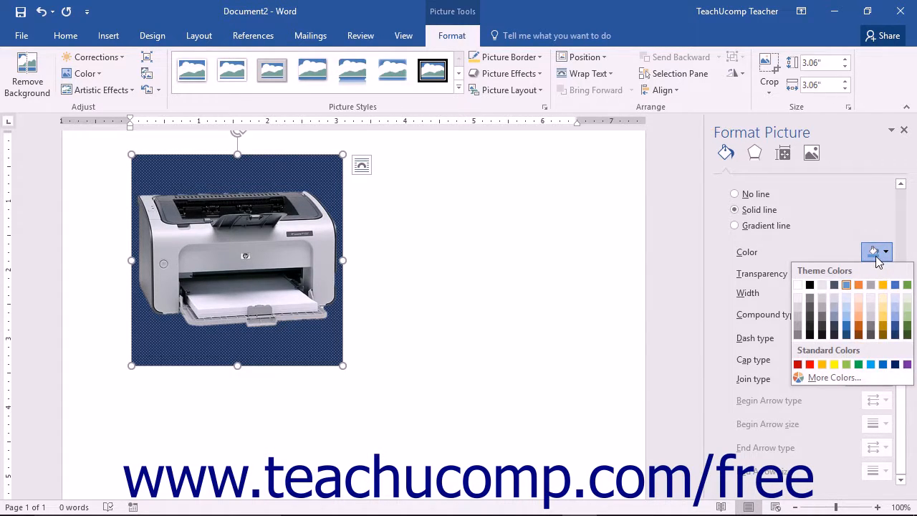
{"action": "left_click", "coordinate": [844, 377]}
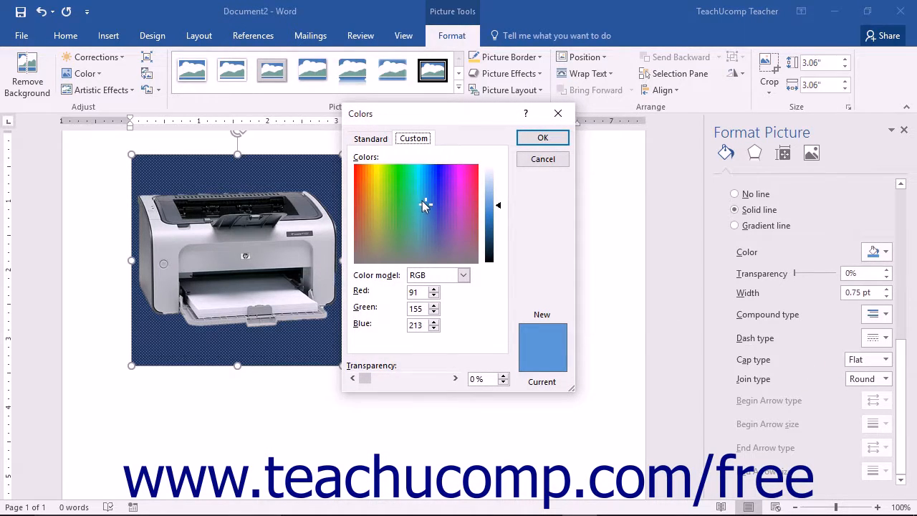
{"action": "left_click_drag", "start_coordinate": [421, 199], "coordinate": [378, 210]}
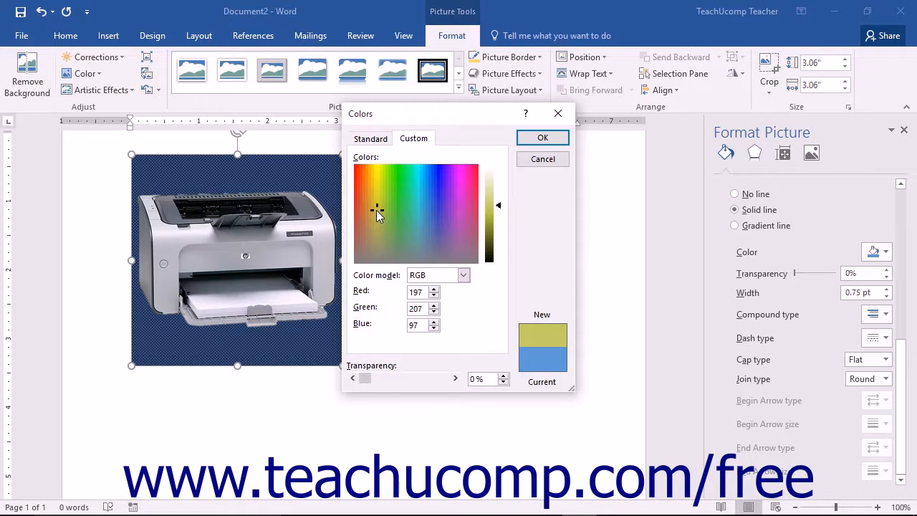
{"action": "left_click", "coordinate": [382, 139]}
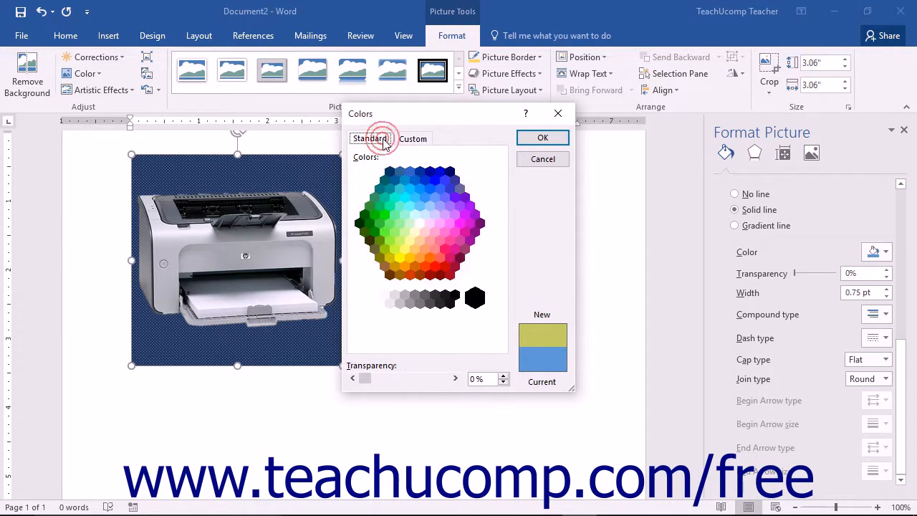
{"action": "left_click", "coordinate": [417, 240]}
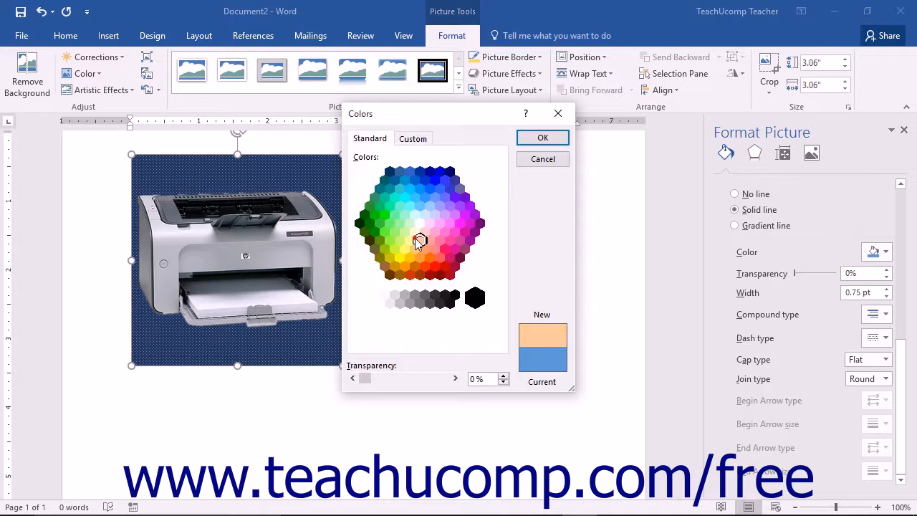
{"action": "left_click", "coordinate": [413, 139]}
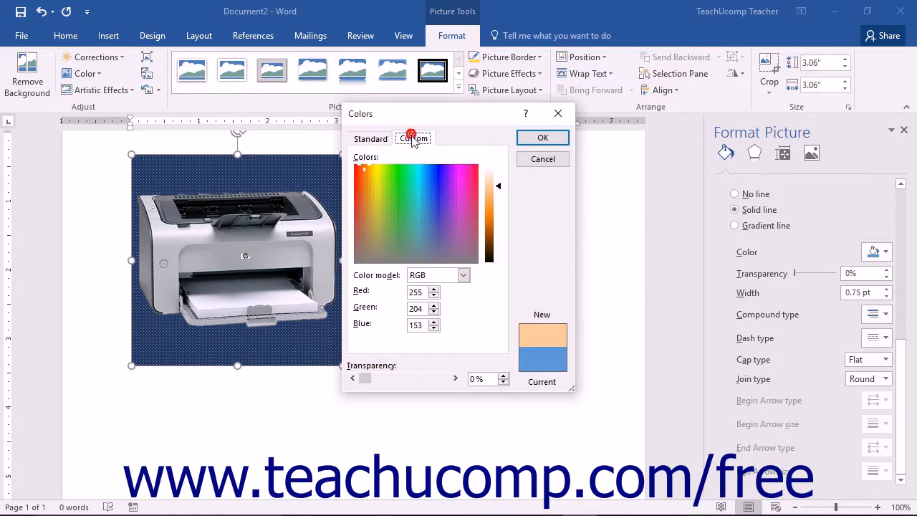
{"action": "left_click", "coordinate": [442, 187]}
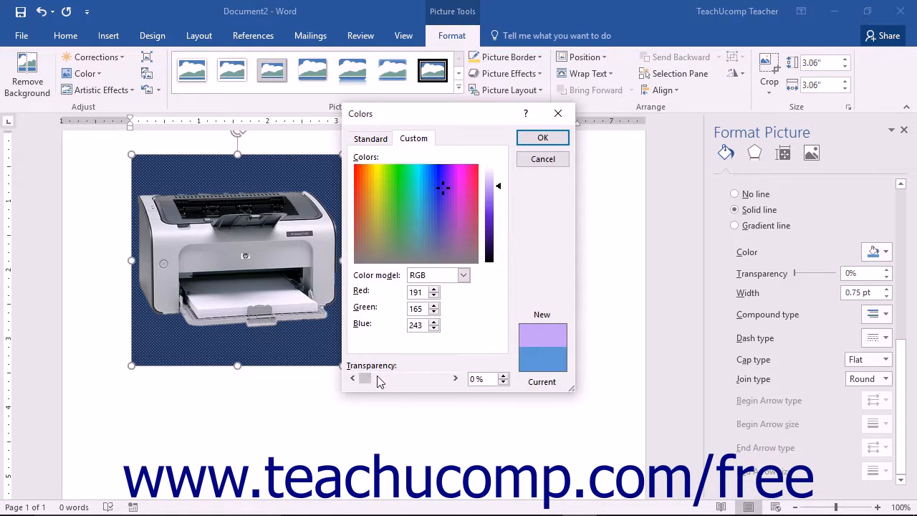
{"action": "mouse_move", "coordinate": [369, 383]}
{"action": "left_mouse_down"}
{"action": "mouse_move", "coordinate": [393, 385]}
{"action": "mouse_move", "coordinate": [374, 388]}
{"action": "left_mouse_up"}
{"action": "left_click", "coordinate": [542, 138]}
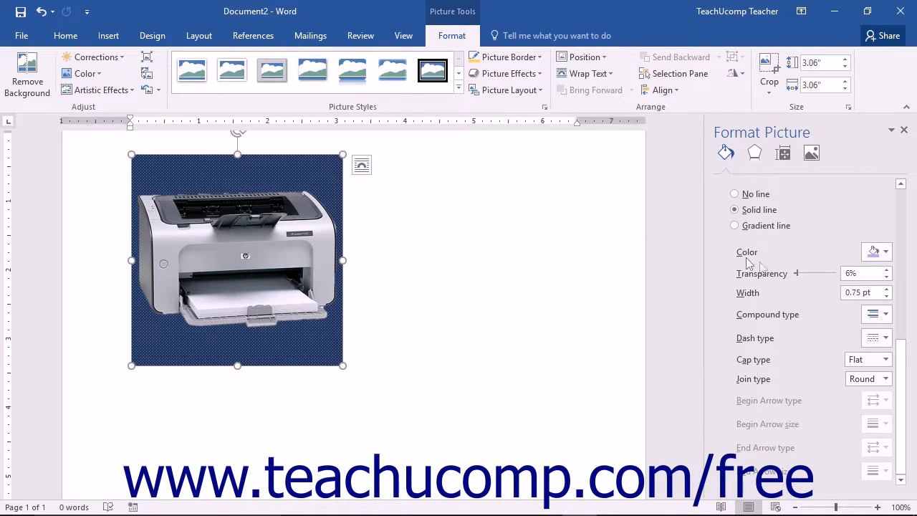
{"action": "left_click", "coordinate": [798, 271]}
Step: Change the border to a gradient line with the dark blue radial preset and set its type to Linear
{"action": "left_click", "coordinate": [735, 227]}
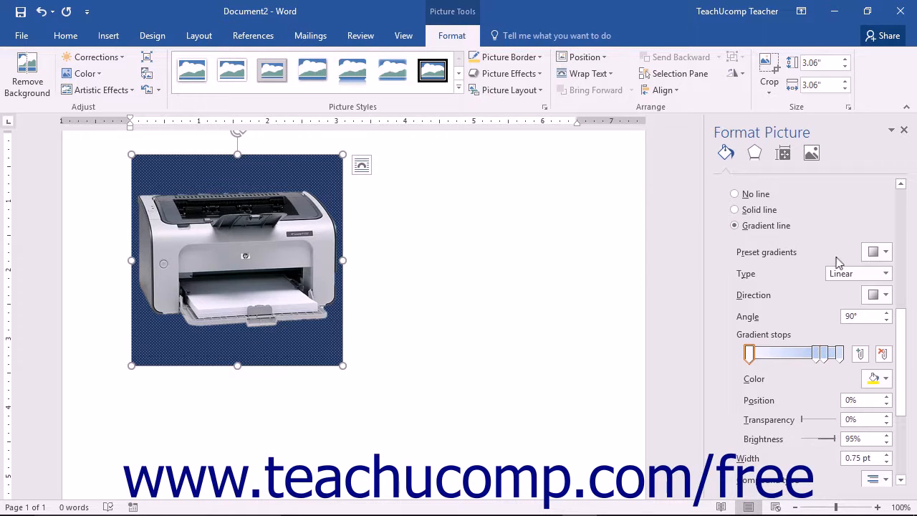
{"action": "left_click", "coordinate": [875, 252]}
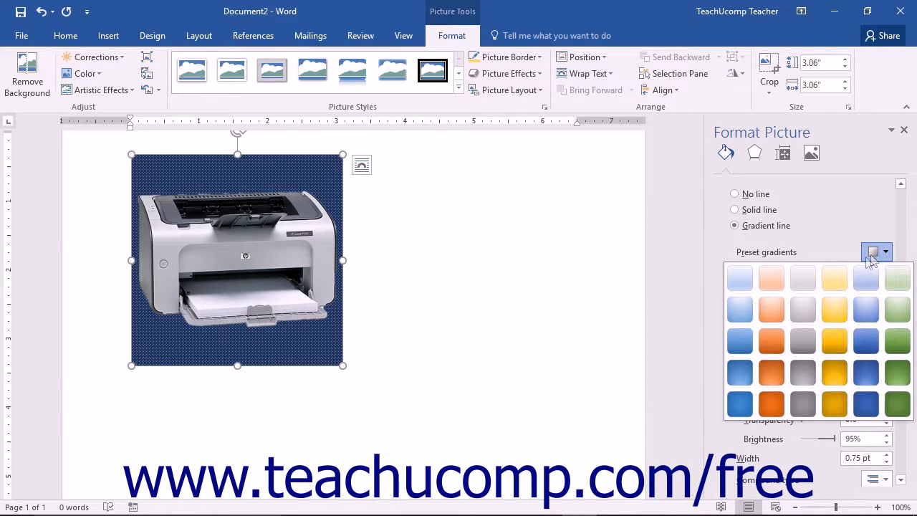
{"action": "left_click", "coordinate": [866, 404]}
{"action": "left_click", "coordinate": [885, 273]}
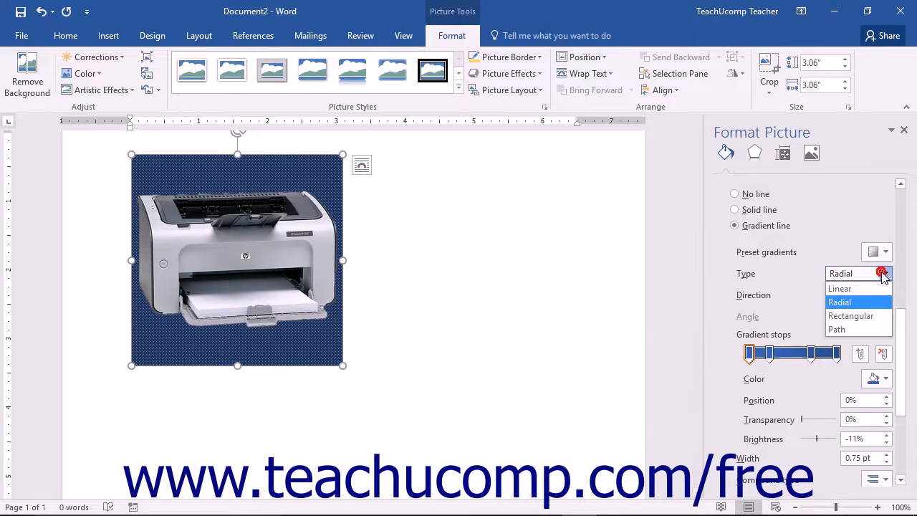
{"action": "left_click", "coordinate": [871, 289]}
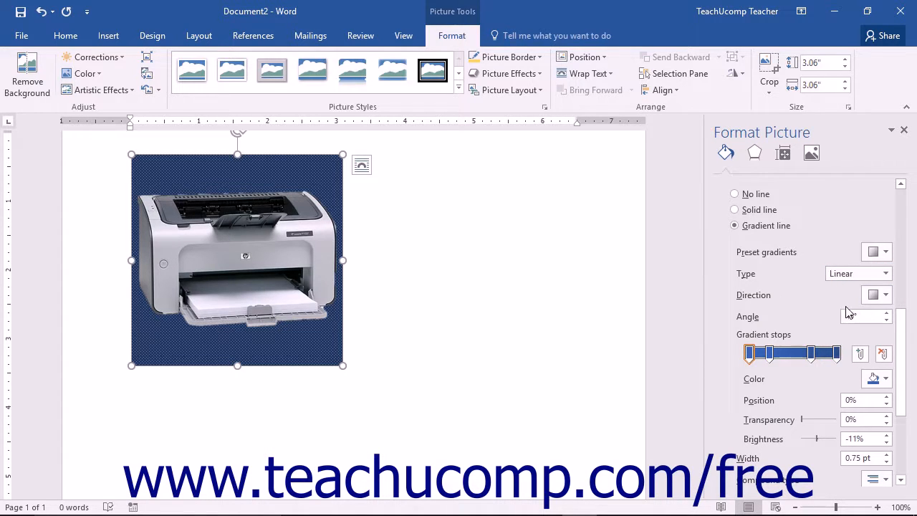
Step: Increase the picture's border line width to 5 pt
{"action": "left_click_drag", "start_coordinate": [903, 319], "coordinate": [899, 389]}
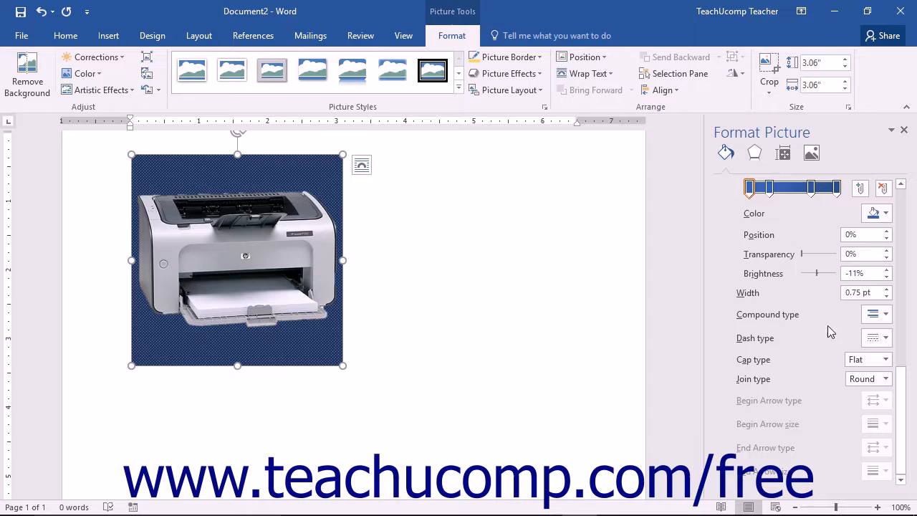
{"action": "left_click", "coordinate": [886, 290]}
{"action": "left_click", "coordinate": [886, 290]}
{"action": "left_click", "coordinate": [886, 289]}
{"action": "left_click", "coordinate": [886, 289]}
{"action": "left_click", "coordinate": [886, 290]}
{"action": "left_click", "coordinate": [886, 290]}
{"action": "left_click", "coordinate": [886, 289]}
{"action": "left_click", "coordinate": [886, 289]}
{"action": "left_click", "coordinate": [886, 289]}
{"action": "left_click", "coordinate": [886, 289]}
{"action": "left_click", "coordinate": [886, 289]}
{"action": "left_click", "coordinate": [886, 290]}
{"action": "left_click", "coordinate": [886, 289]}
{"action": "left_click", "coordinate": [886, 289]}
{"action": "left_click", "coordinate": [886, 290]}
{"action": "left_click", "coordinate": [886, 289]}
{"action": "left_click", "coordinate": [886, 290]}
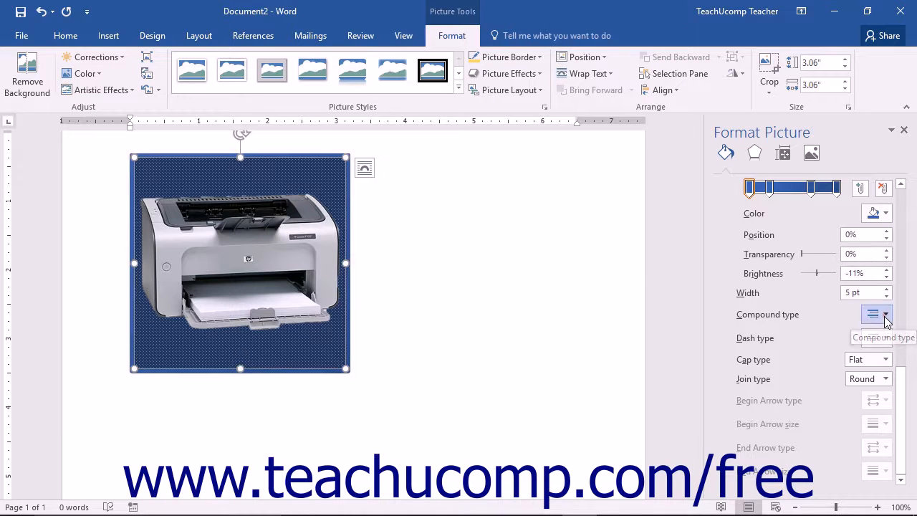
Step: Set the compound type of the picture's border line to the thick-thin double line
{"action": "left_click", "coordinate": [886, 316]}
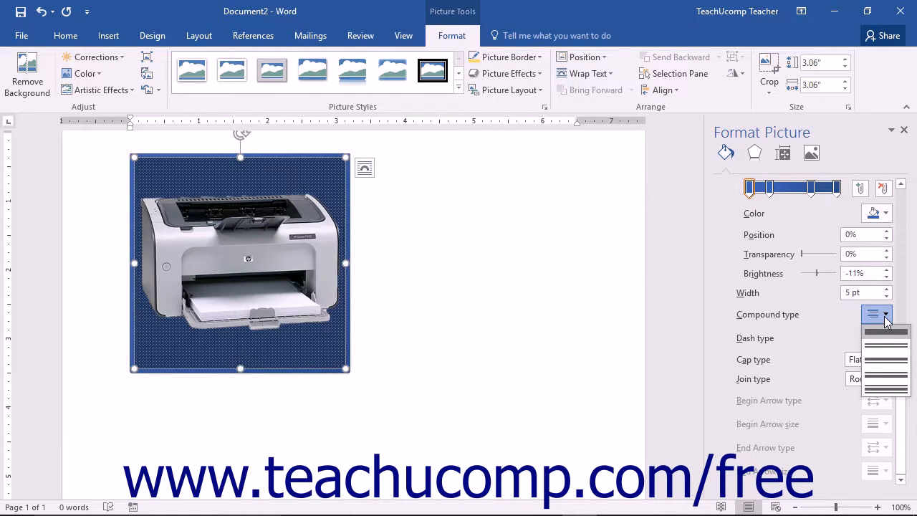
{"action": "left_click", "coordinate": [883, 359]}
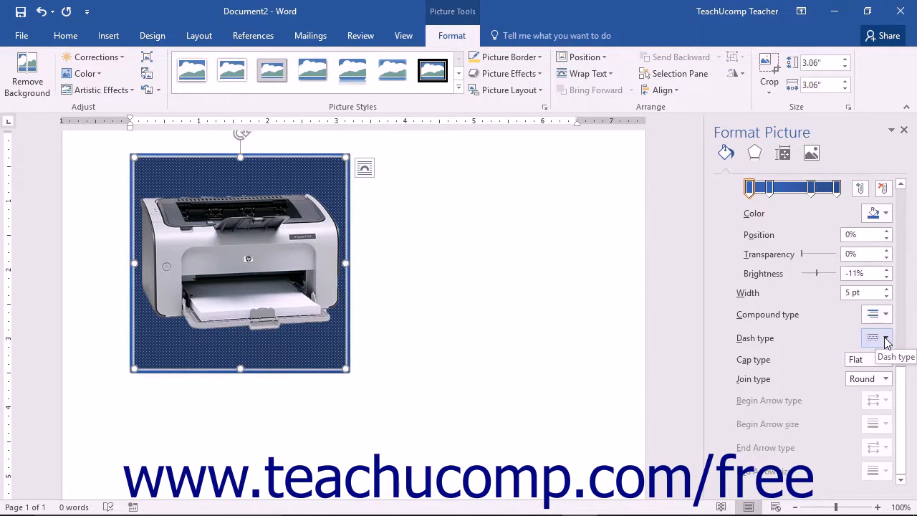
Step: Try the long dash type on the picture's border line and return it to a solid line
{"action": "left_click", "coordinate": [886, 339]}
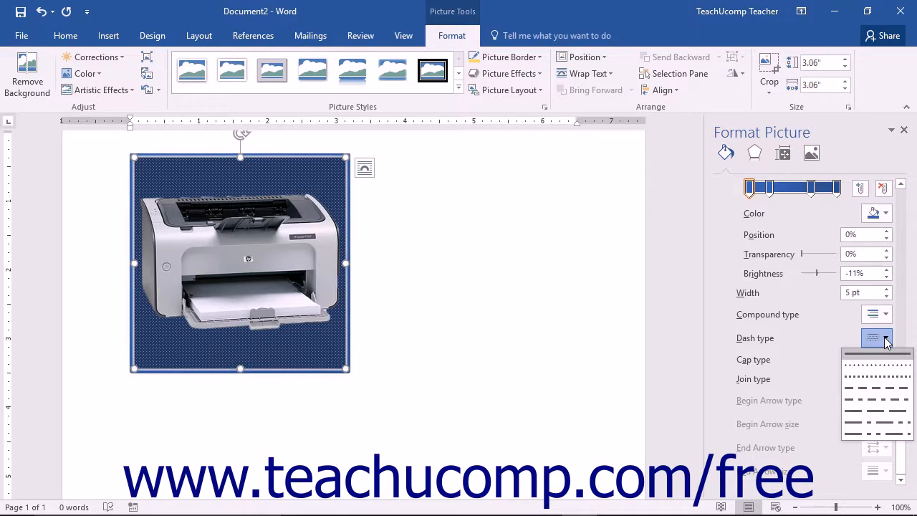
{"action": "left_click", "coordinate": [877, 410]}
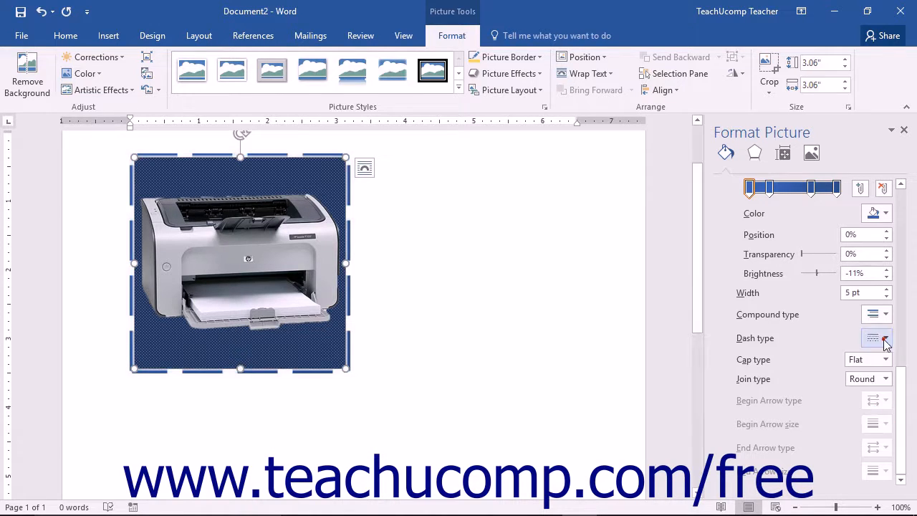
{"action": "left_click", "coordinate": [886, 340]}
{"action": "left_click", "coordinate": [885, 364]}
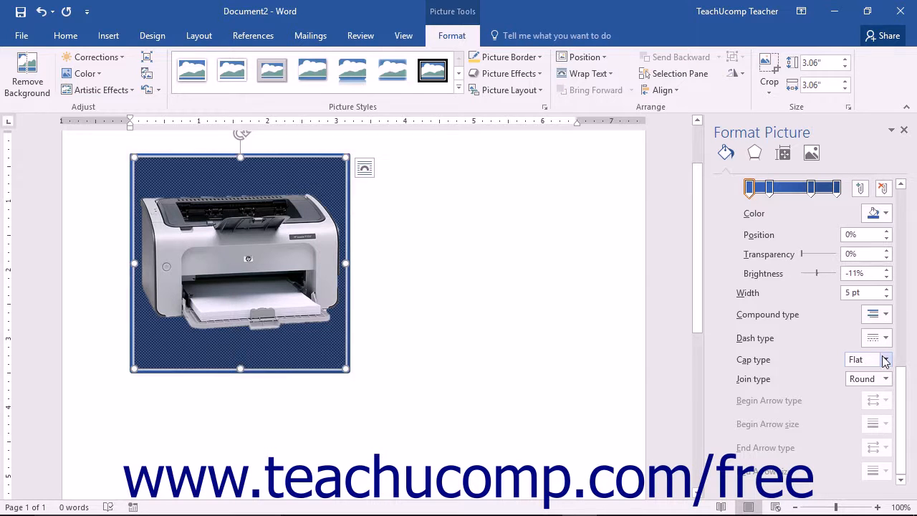
{"action": "left_click", "coordinate": [886, 339]}
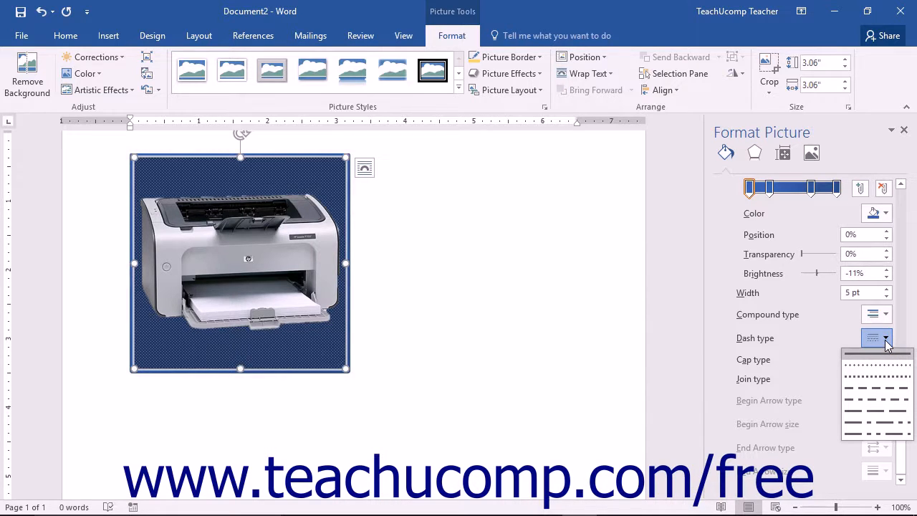
{"action": "left_click", "coordinate": [886, 341]}
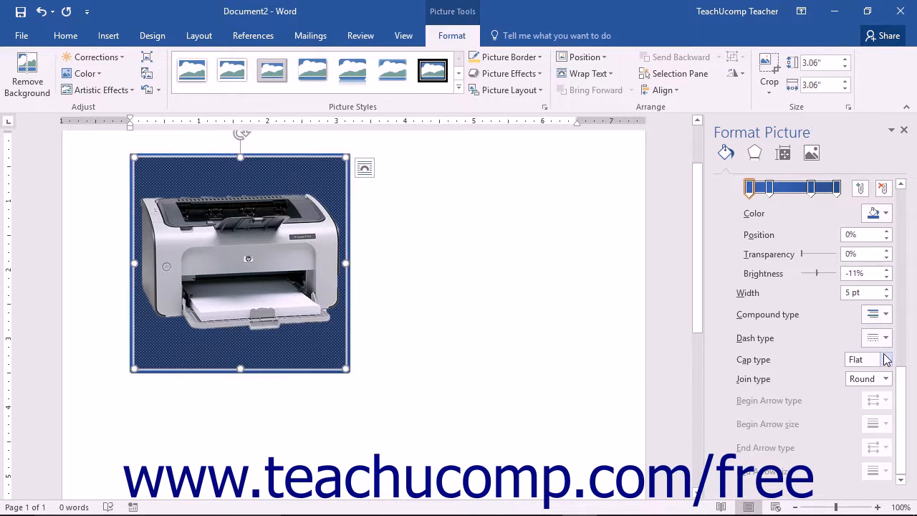
Step: Set the join type of the picture's border line to Bevel
{"action": "left_click", "coordinate": [885, 379]}
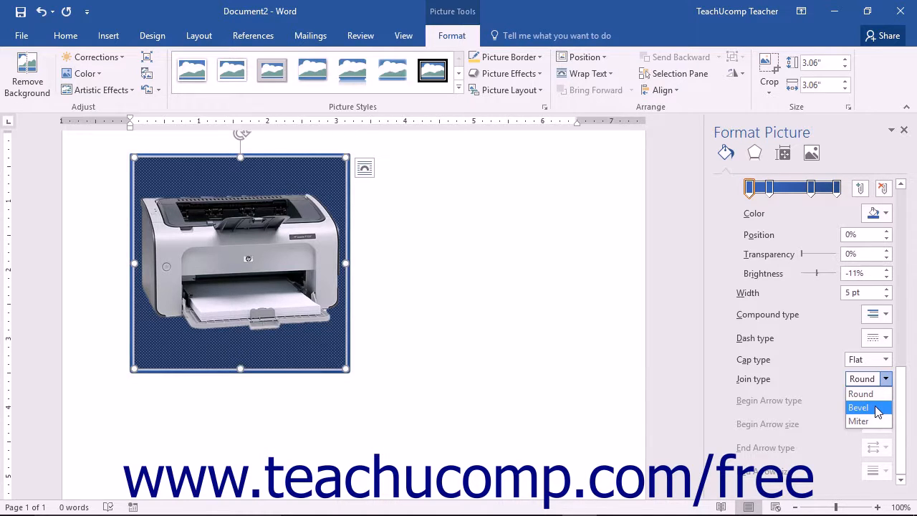
{"action": "left_click", "coordinate": [877, 408]}
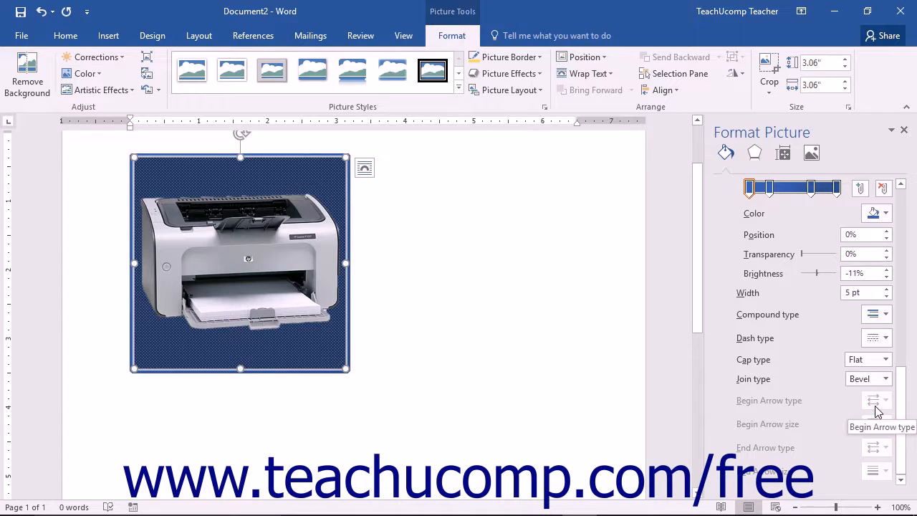